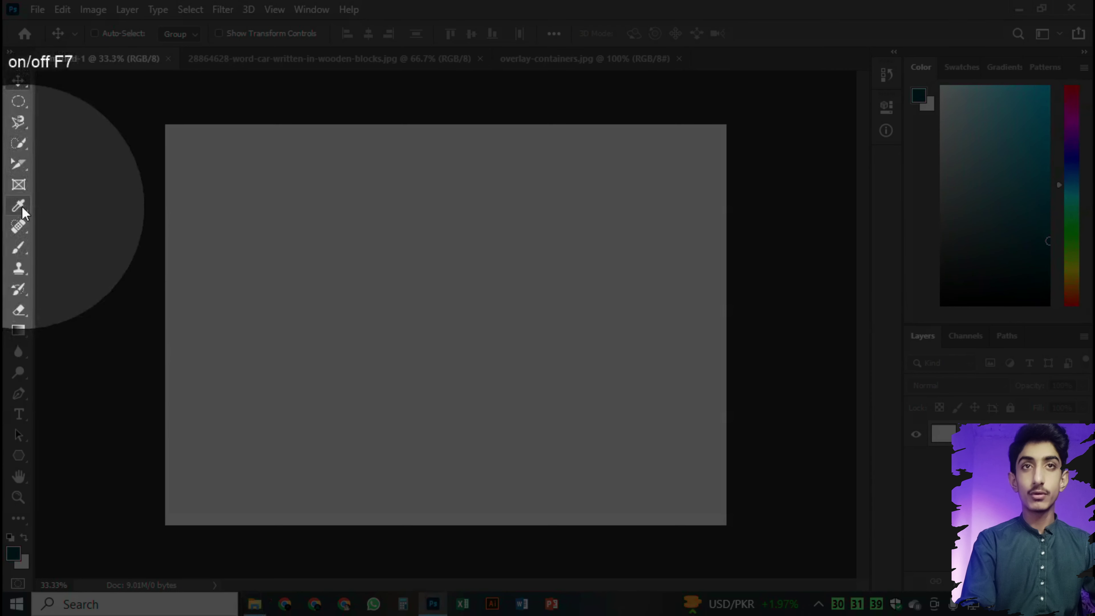
# - Open the Eyedropper tool flyout to reveal the Note Tool and Count Tool
pyautogui.rightClick(18, 206)
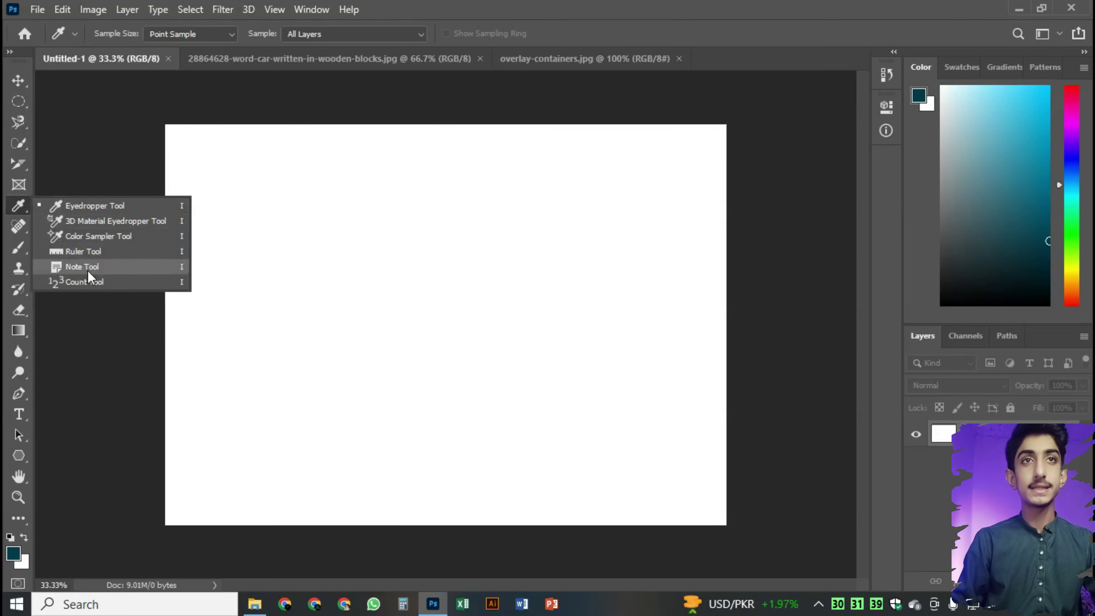
# - Select the Note Tool and switch to the wooden-blocks CAR photo
pyautogui.click(88, 270)
pyautogui.click(273, 58)
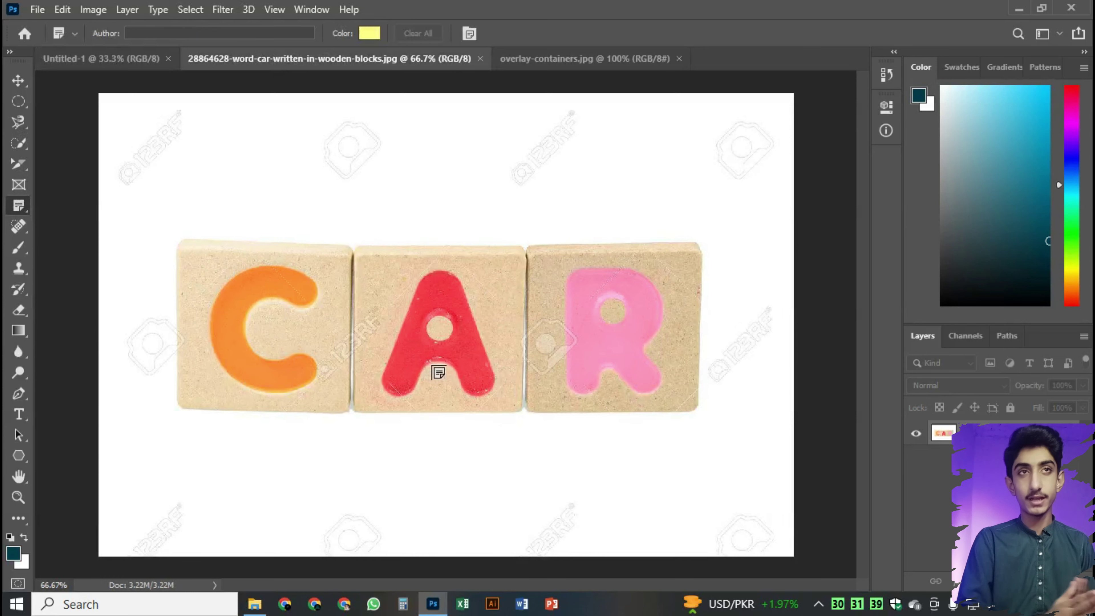
pyautogui.rightClick(20, 206)
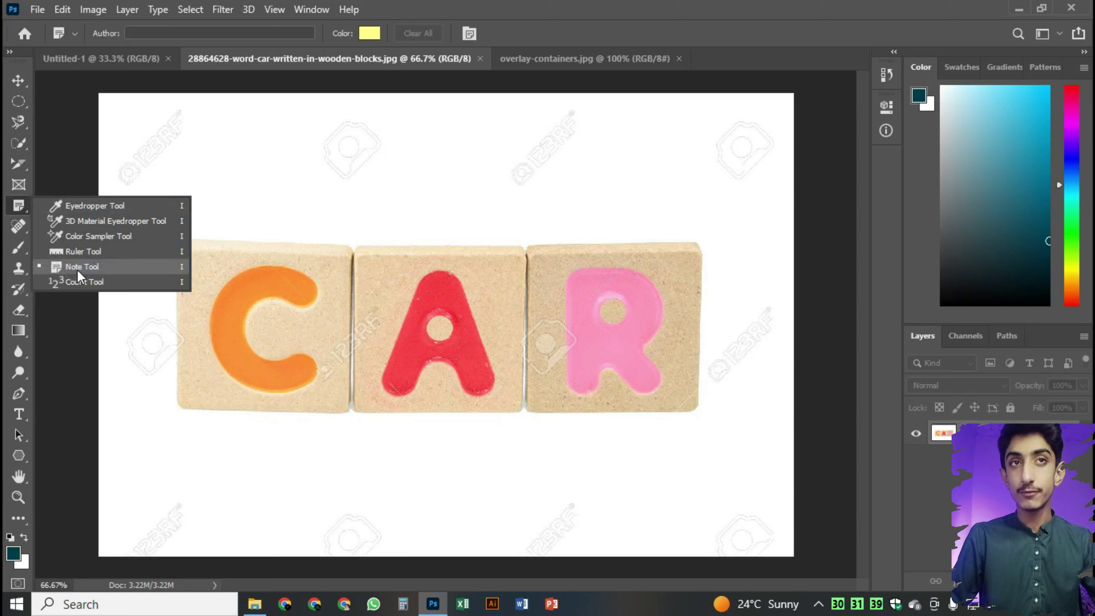
pyautogui.click(110, 268)
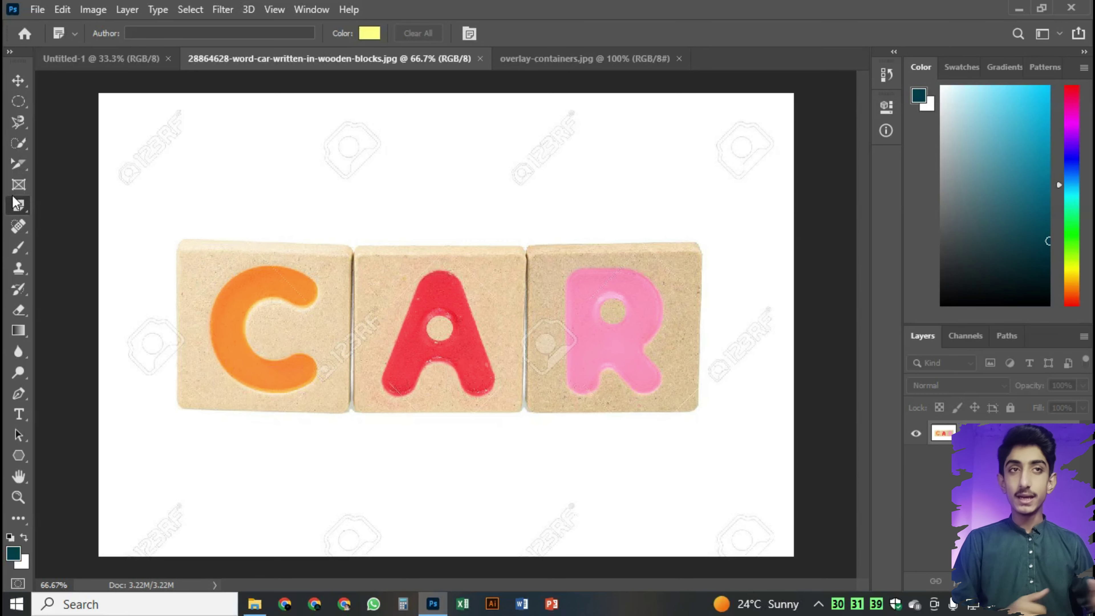
pyautogui.rightClick(18, 206)
# - Place a note on the orange C block and enter an author name for it
pyautogui.click(102, 267)
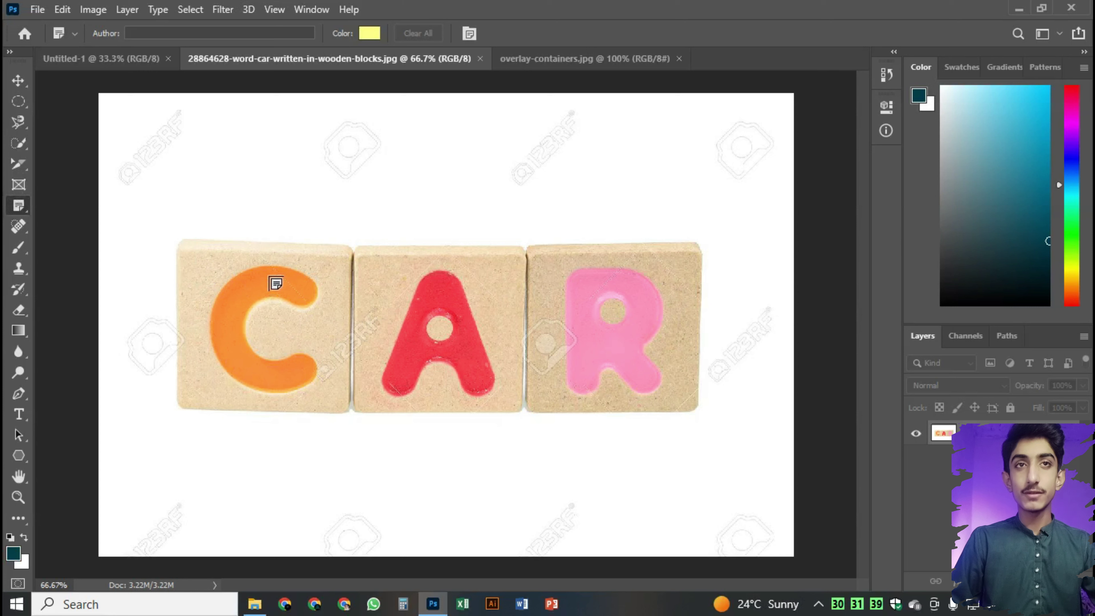
pyautogui.click(236, 305)
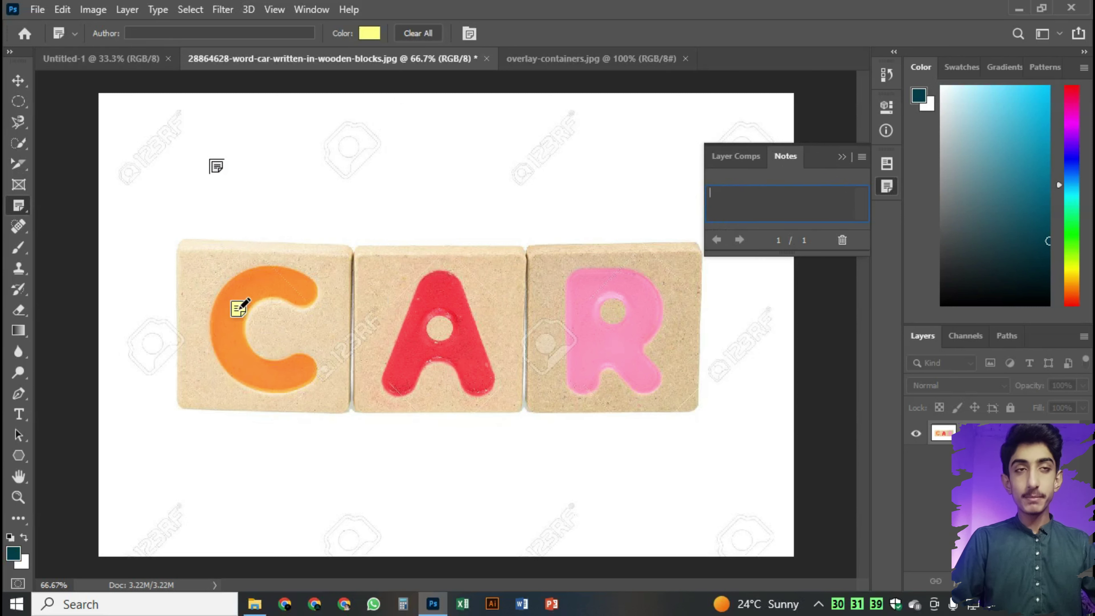
pyautogui.click(139, 33)
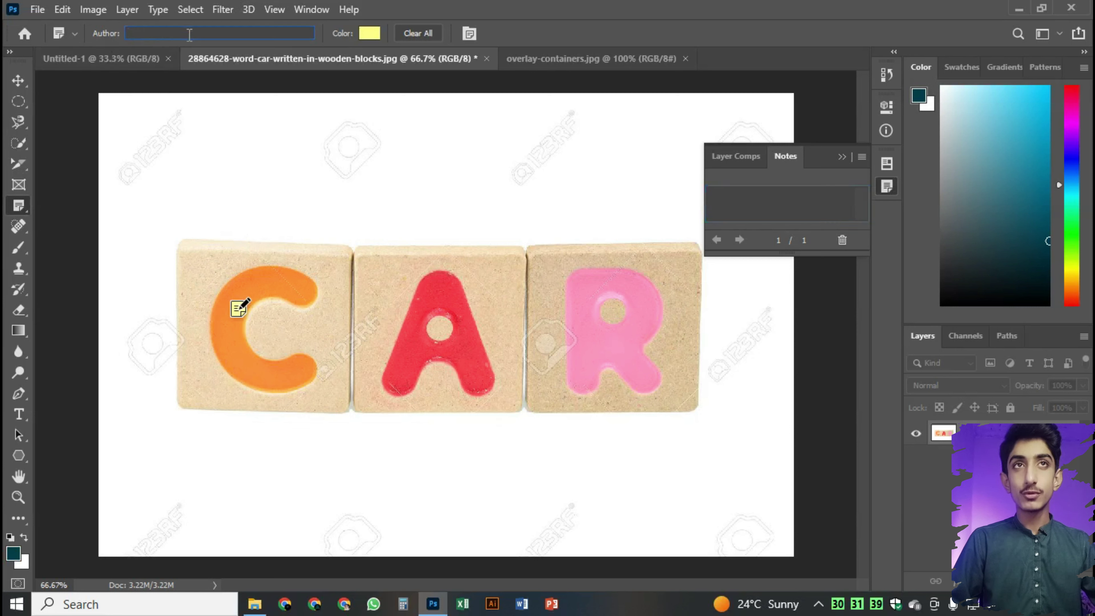
pyautogui.write('ETC')
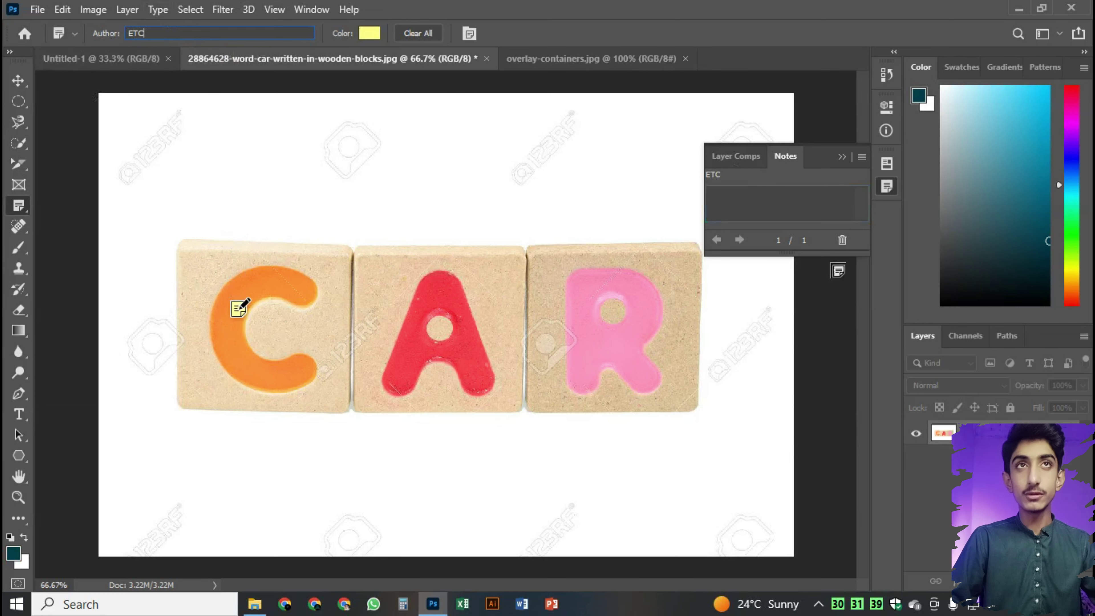
# - Write the note comment 'Change The Color From Orange To Red'
pyautogui.click(751, 197)
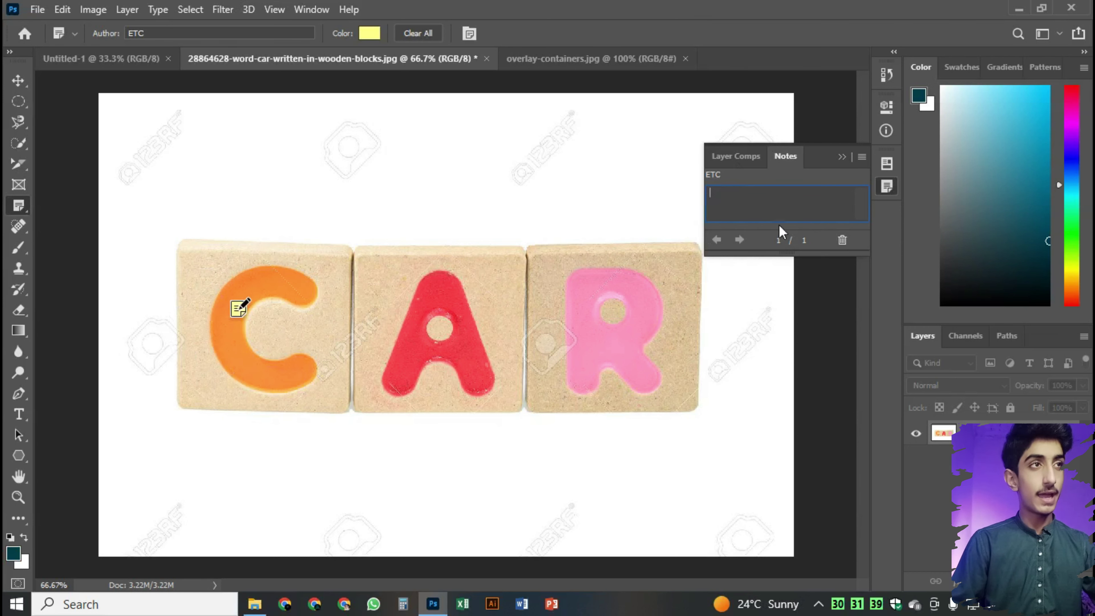
pyautogui.write('Change The Color')
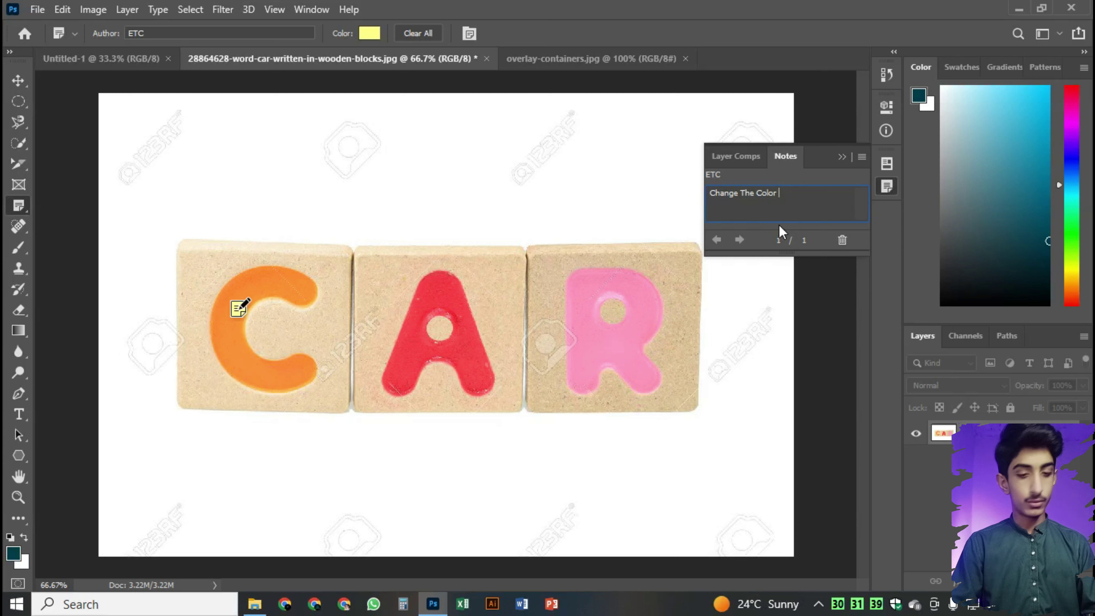
pyautogui.write('From ')
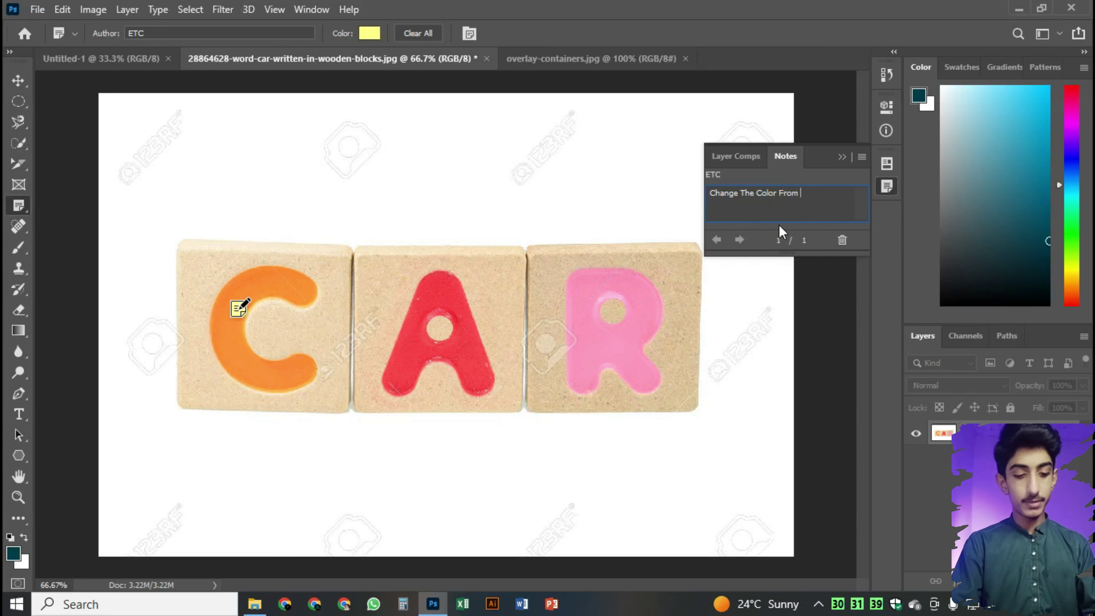
pyautogui.write('Orag')
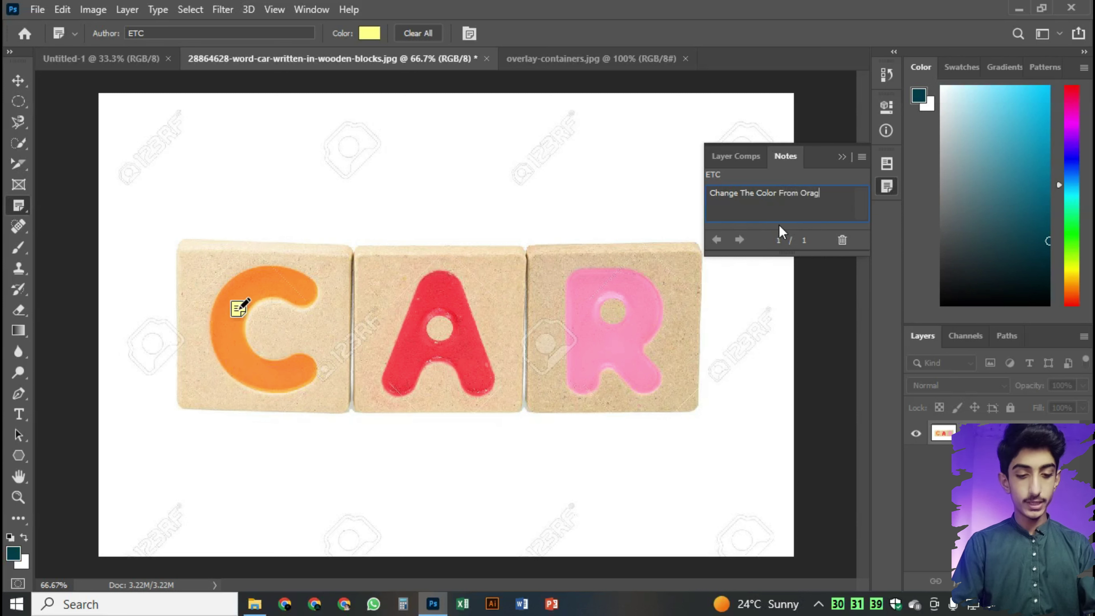
pyautogui.write('e To ')
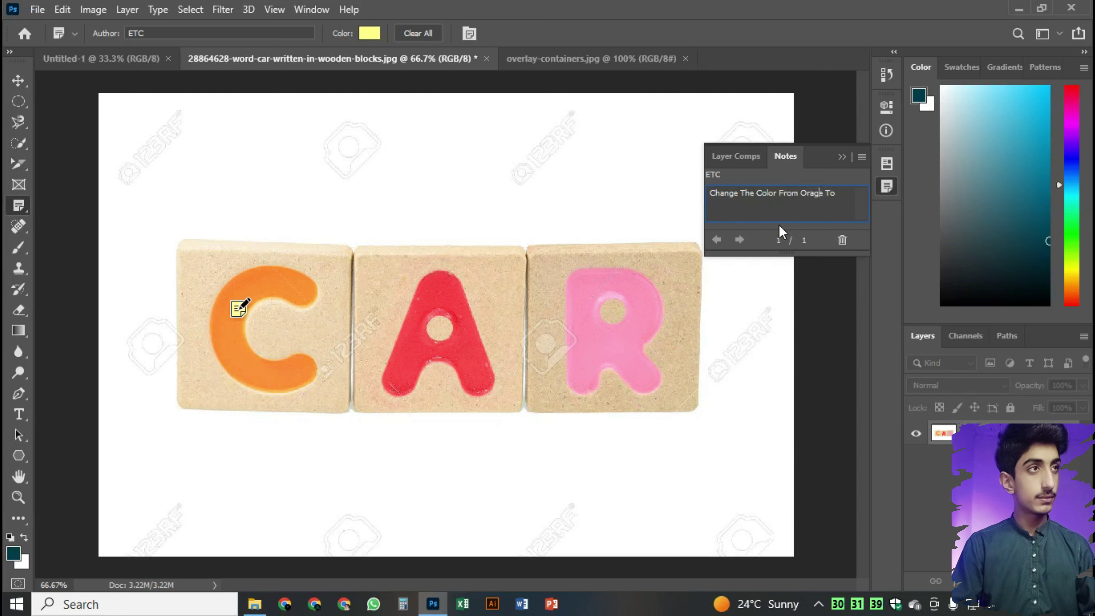
pyautogui.write('n')
pyautogui.press('End')
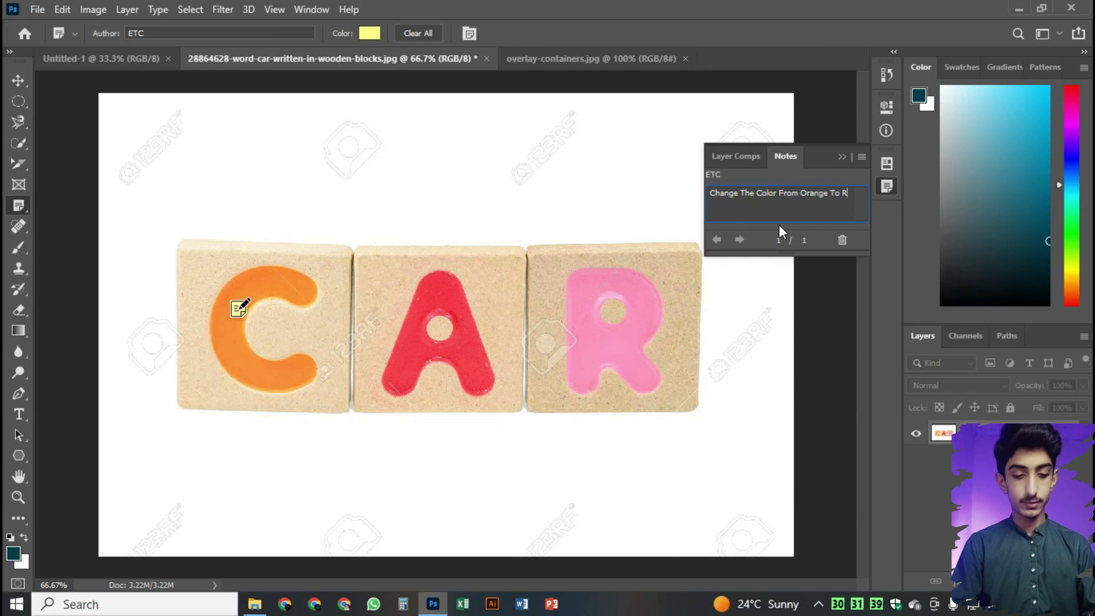
pyautogui.write('Red')
pyautogui.press('Return')
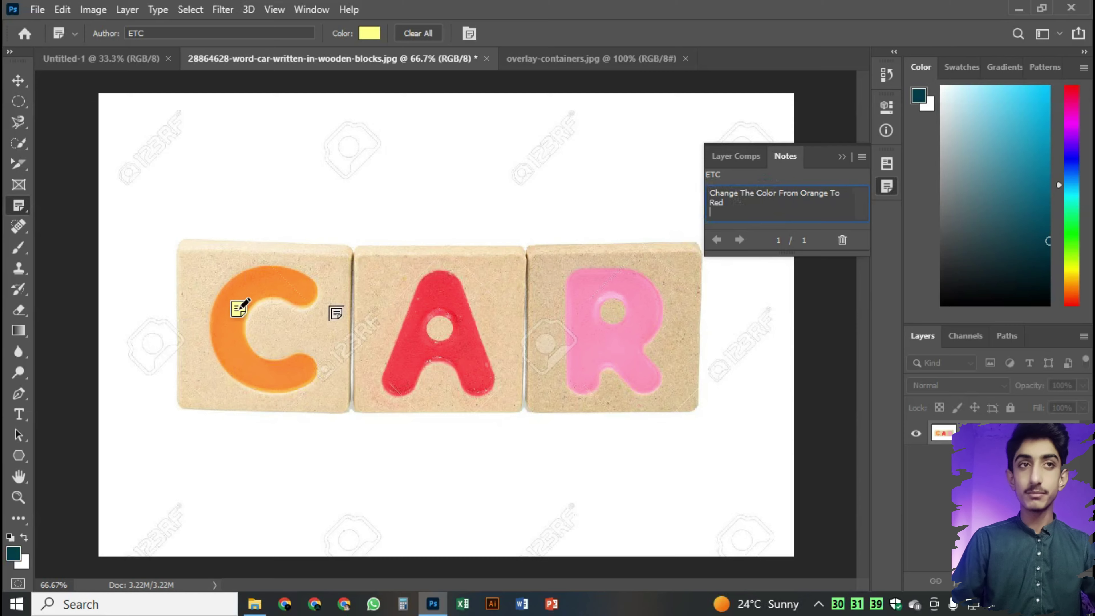
# - Toggle the Notes panel to review the C note, then collapse the panel
pyautogui.click(843, 157)
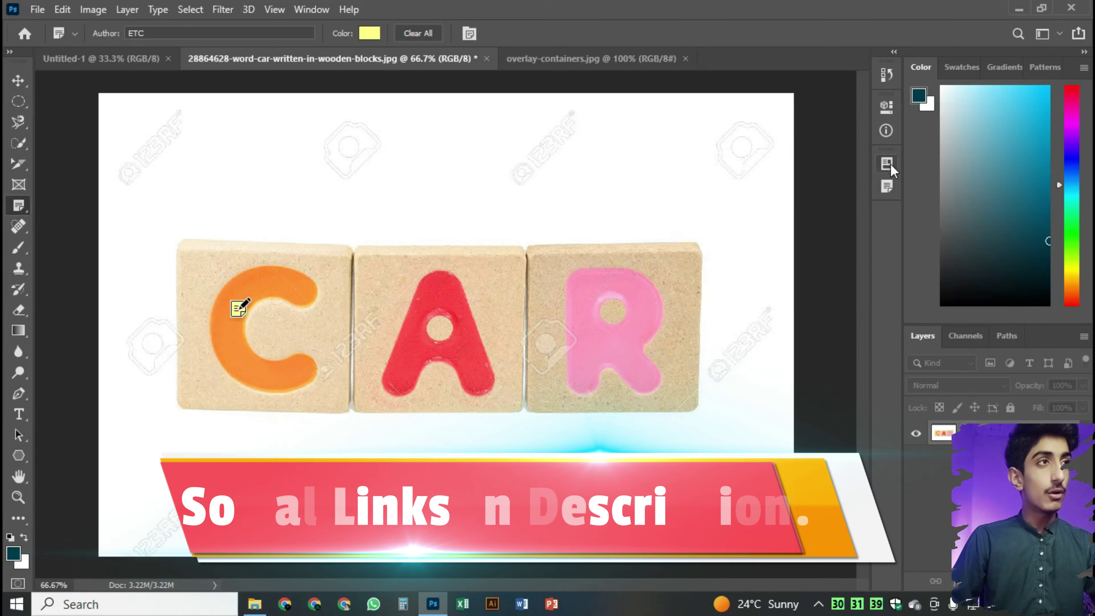
pyautogui.click(470, 33)
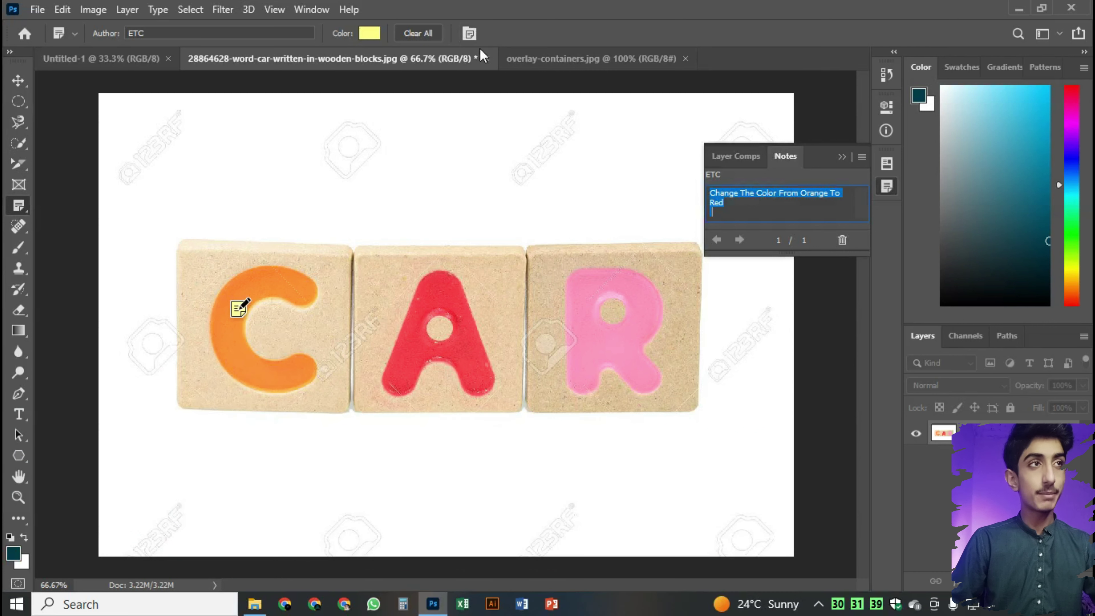
pyautogui.click(471, 34)
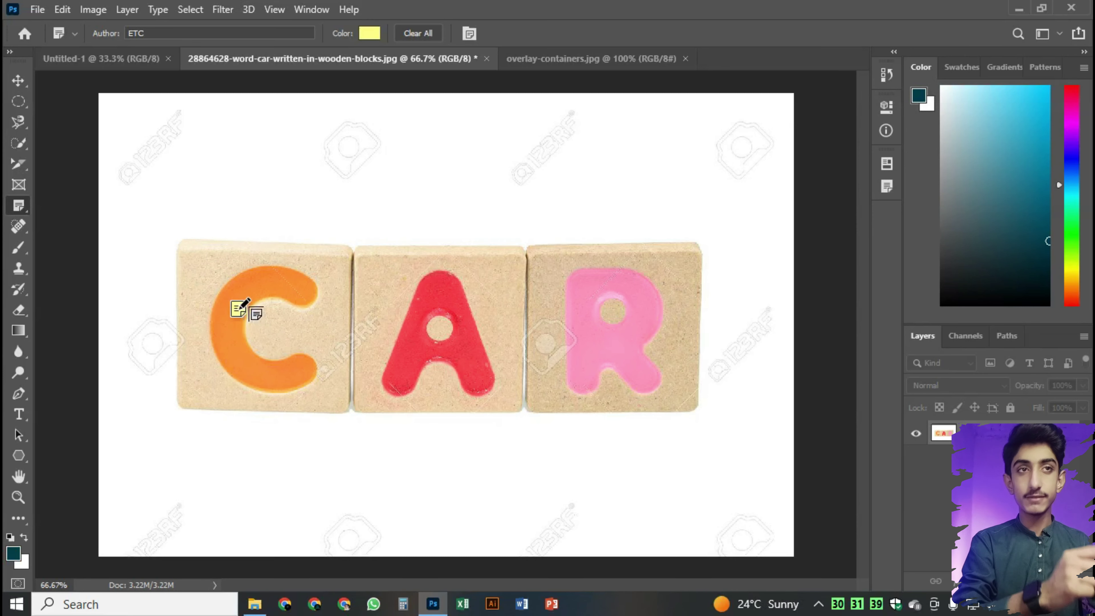
pyautogui.click(469, 33)
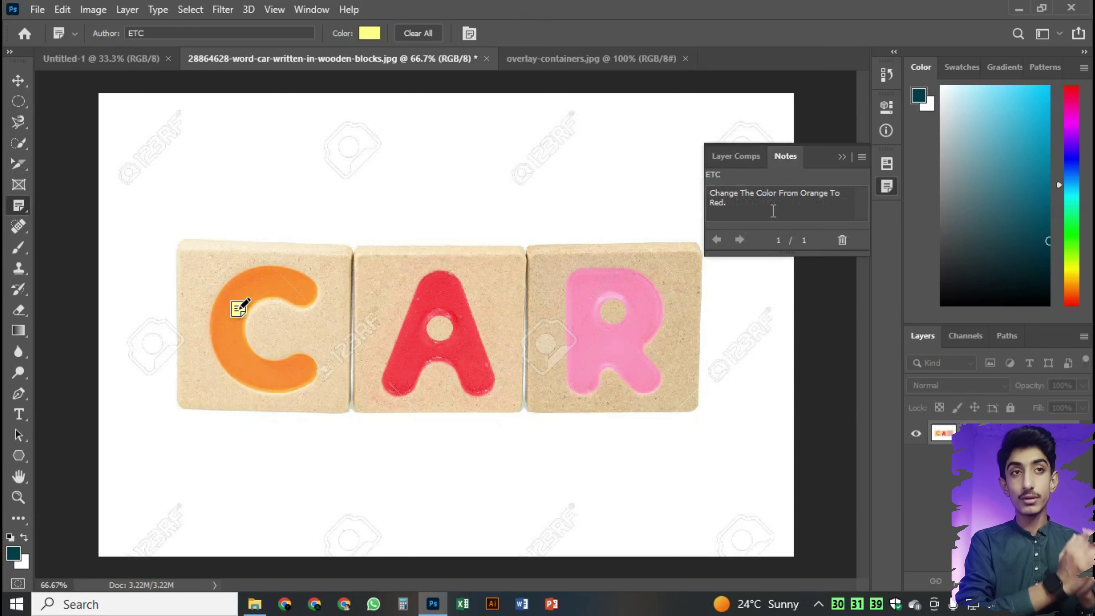
pyautogui.click(842, 157)
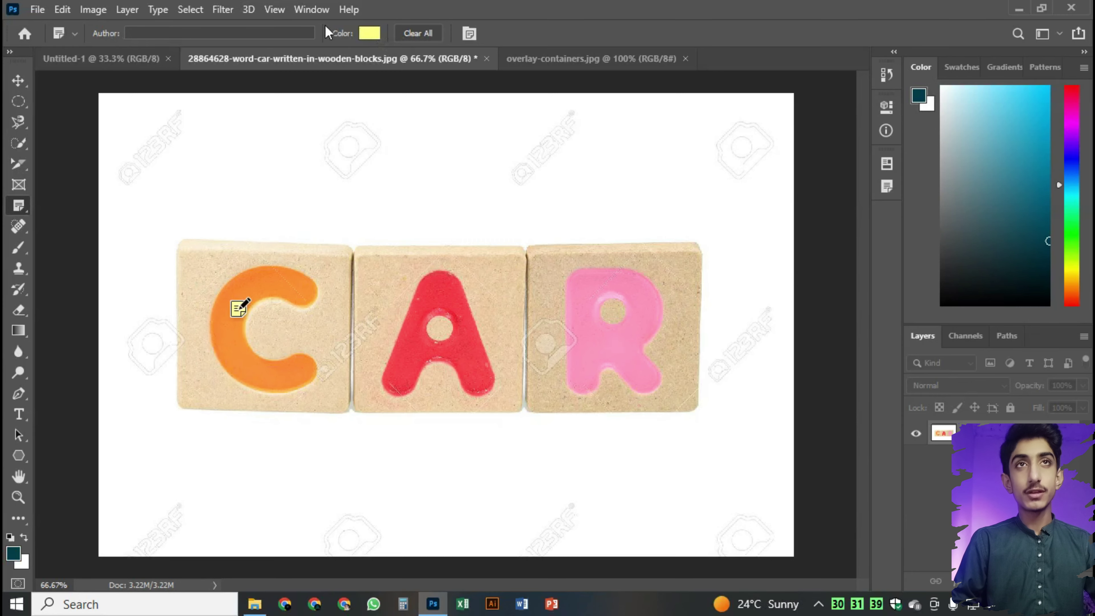
# - Set the note colour to saturated purple and add notes on the A and R blocks
pyautogui.click(370, 33)
pyautogui.click(558, 150)
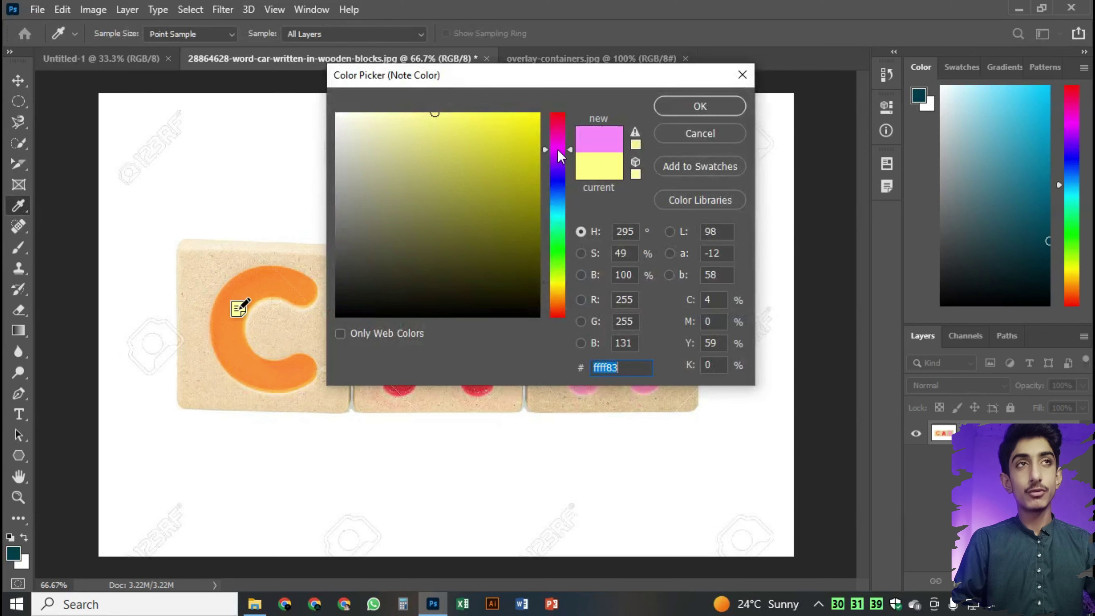
pyautogui.moveTo(559, 155); pyautogui.dragTo(560, 163)
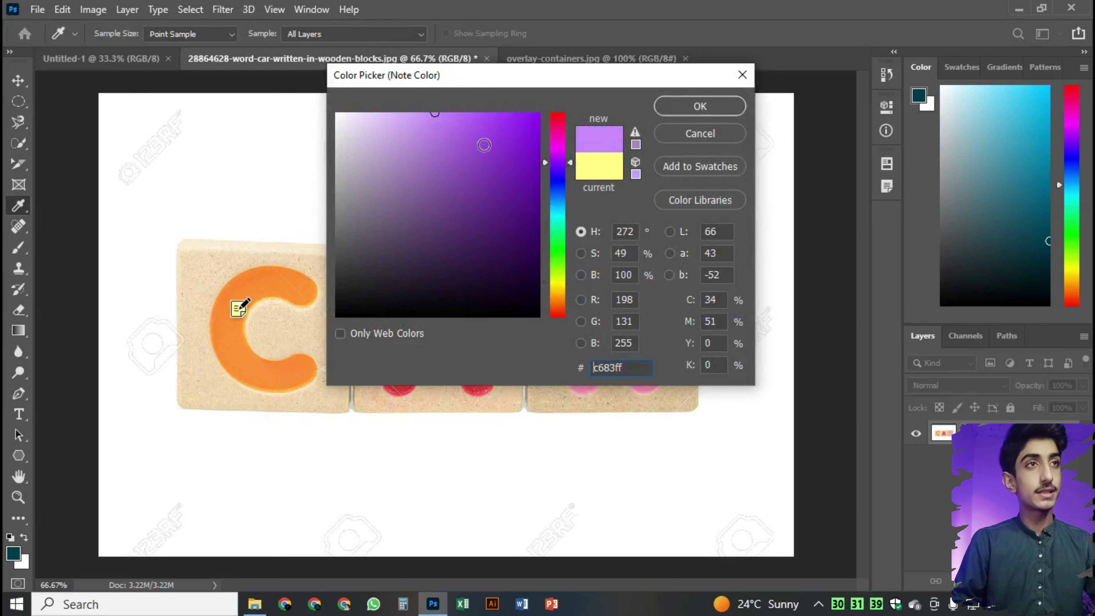
pyautogui.moveTo(484, 145); pyautogui.dragTo(541, 131)
pyautogui.click(699, 106)
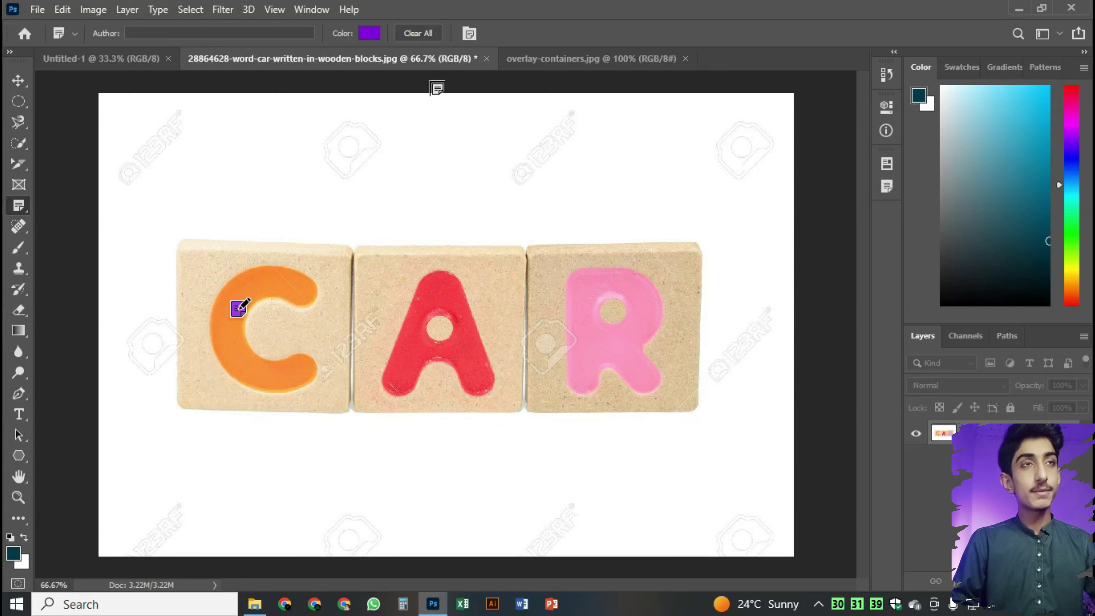
pyautogui.click(459, 335)
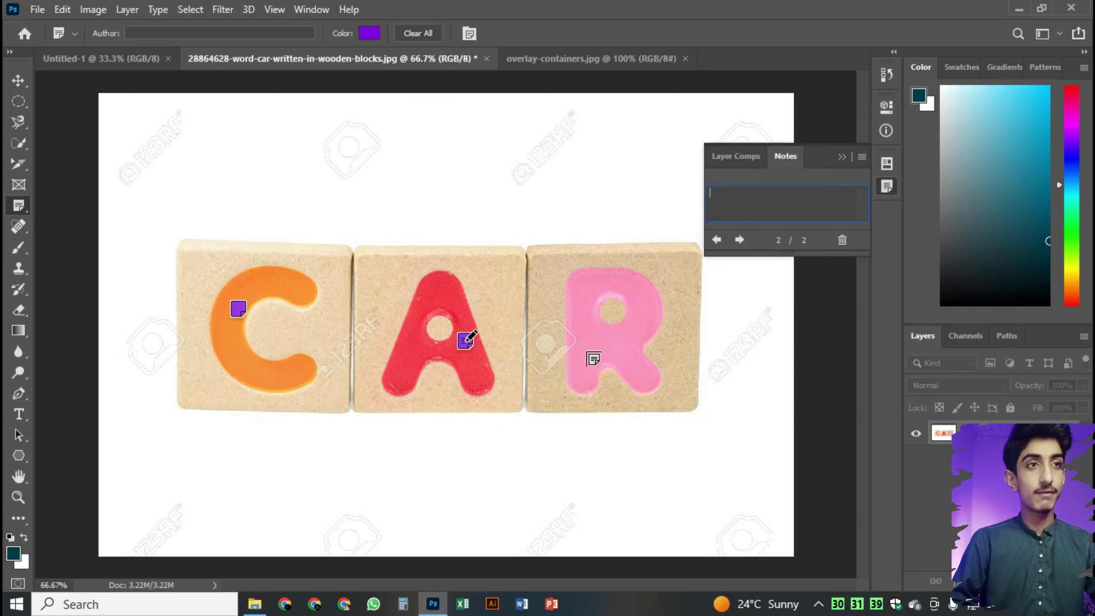
pyautogui.click(625, 341)
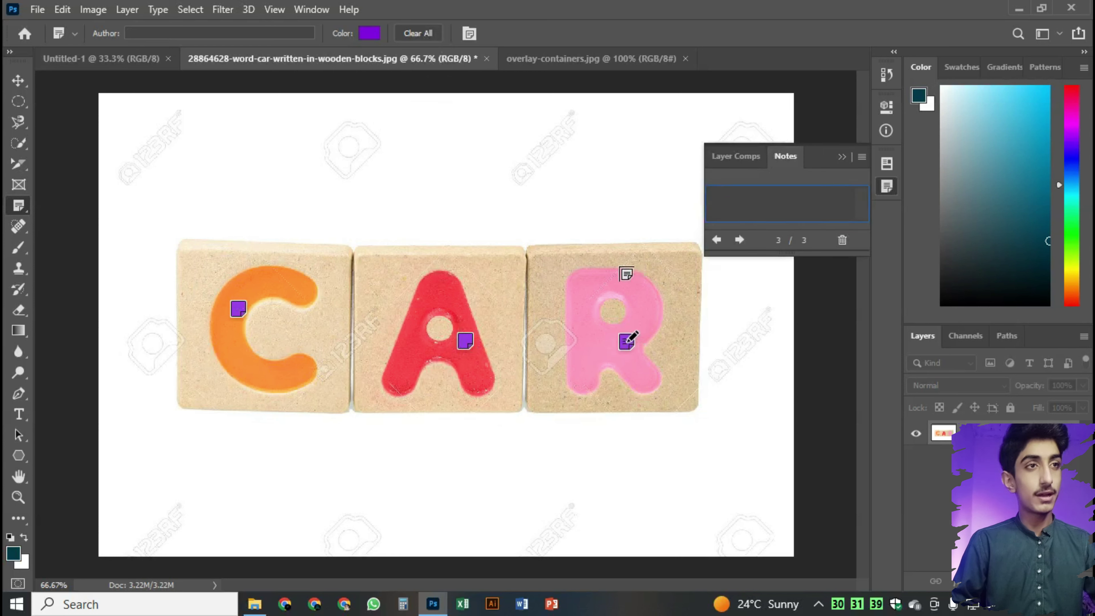
# - Clear all notes, undo to restore the three purple notes, and close the Notes panel
pyautogui.click(418, 33)
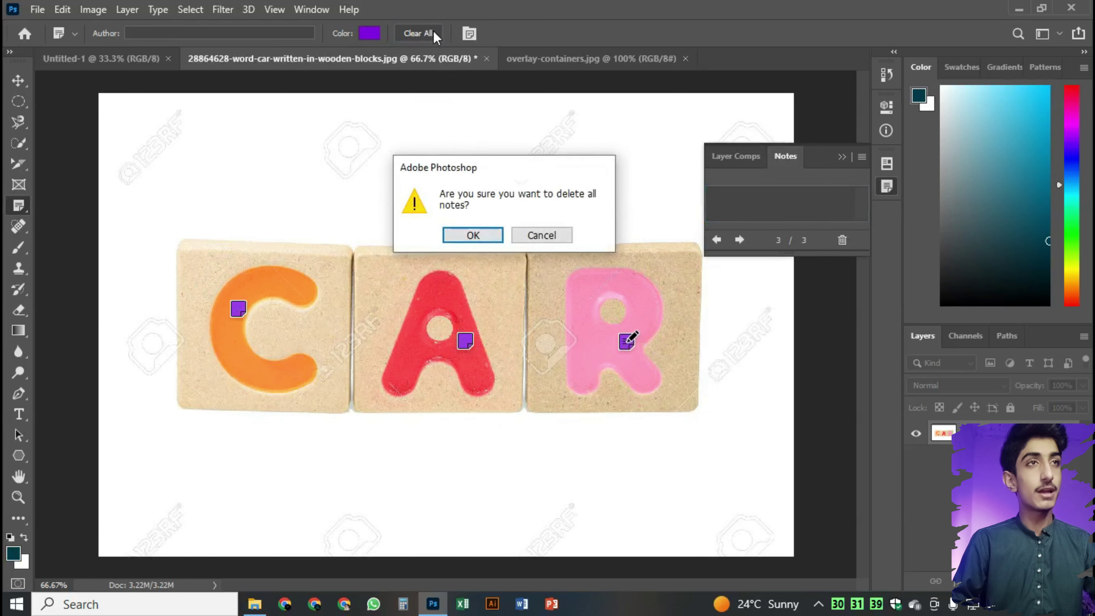
pyautogui.click(470, 235)
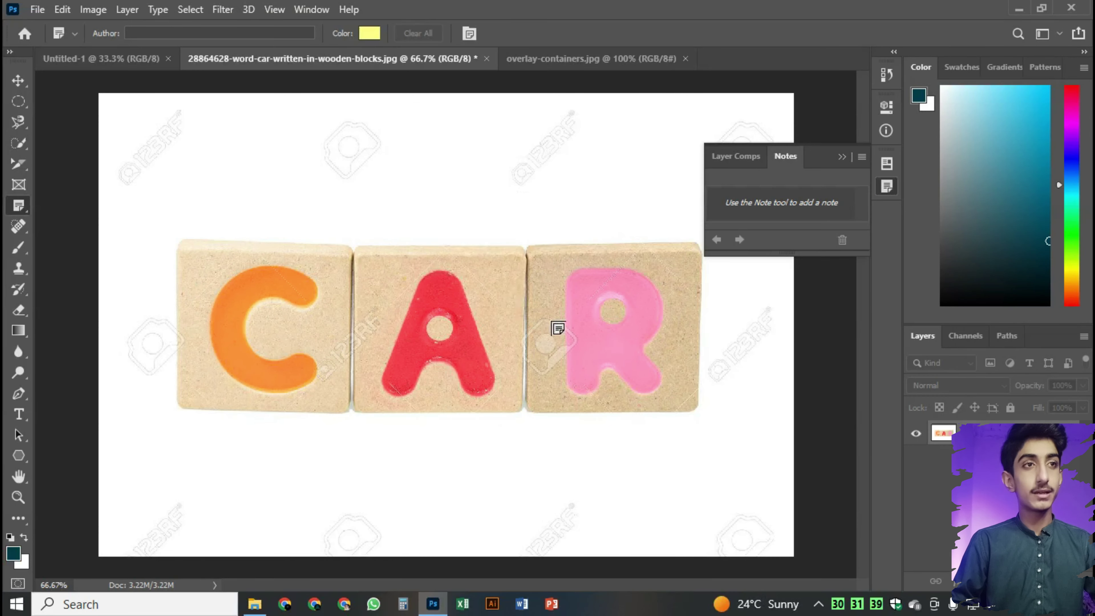
pyautogui.hotkey('ctrl', 'z')
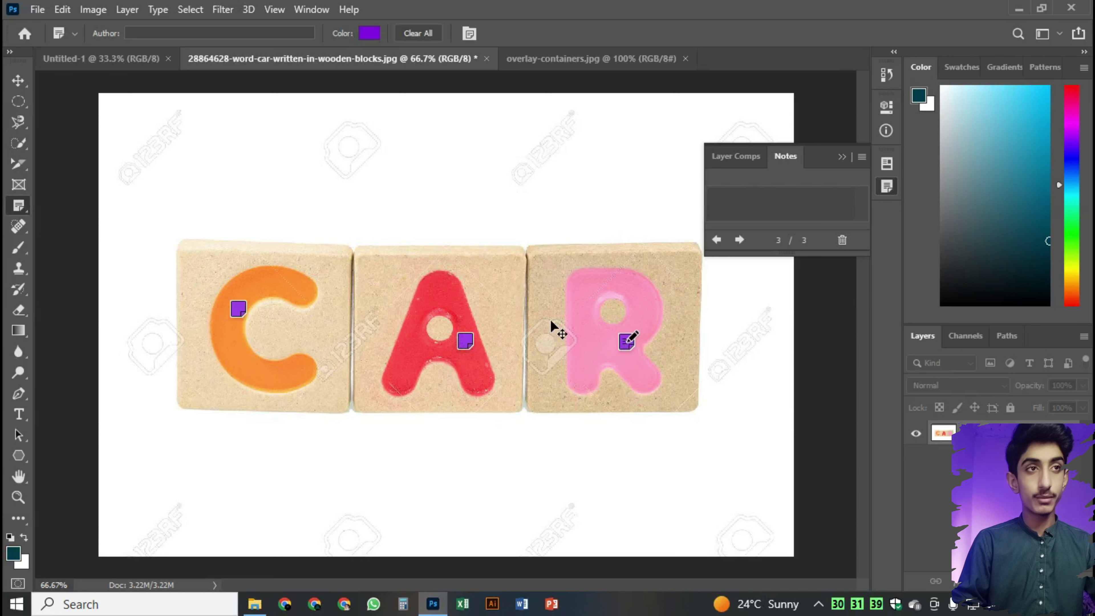
pyautogui.click(471, 35)
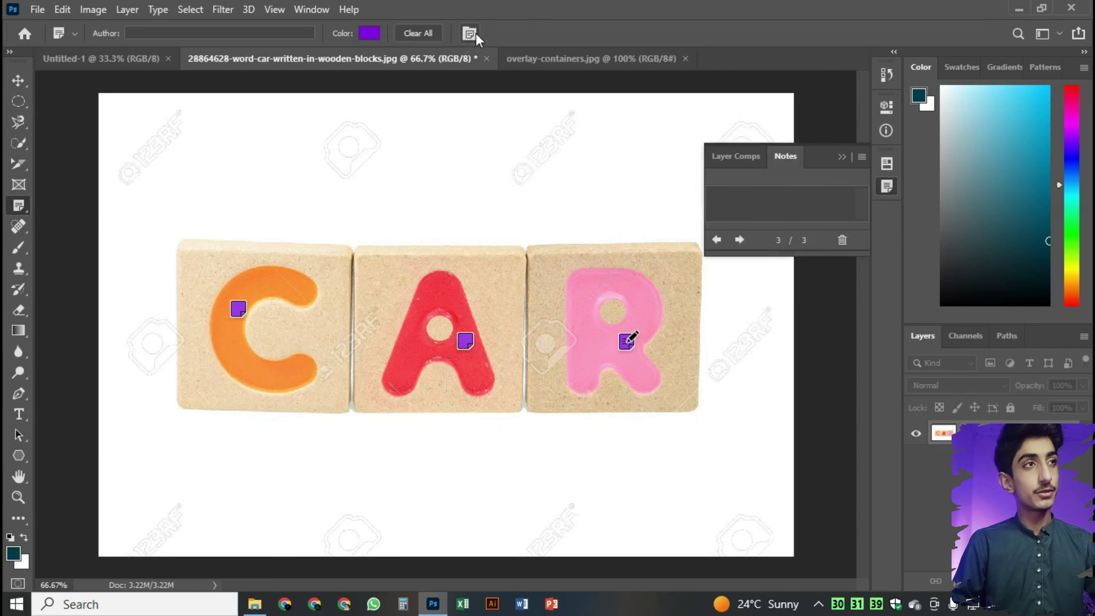
pyautogui.click(470, 33)
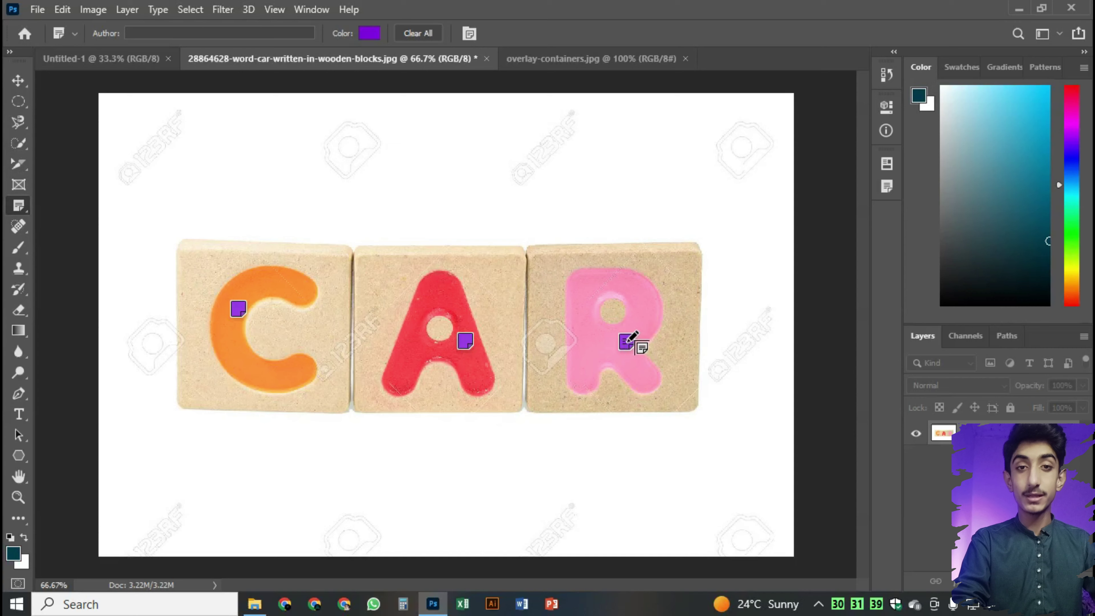
# - Select the A note, then the C note, and drag the C note lower on its letter
pyautogui.click(466, 341)
pyautogui.write('ETC')
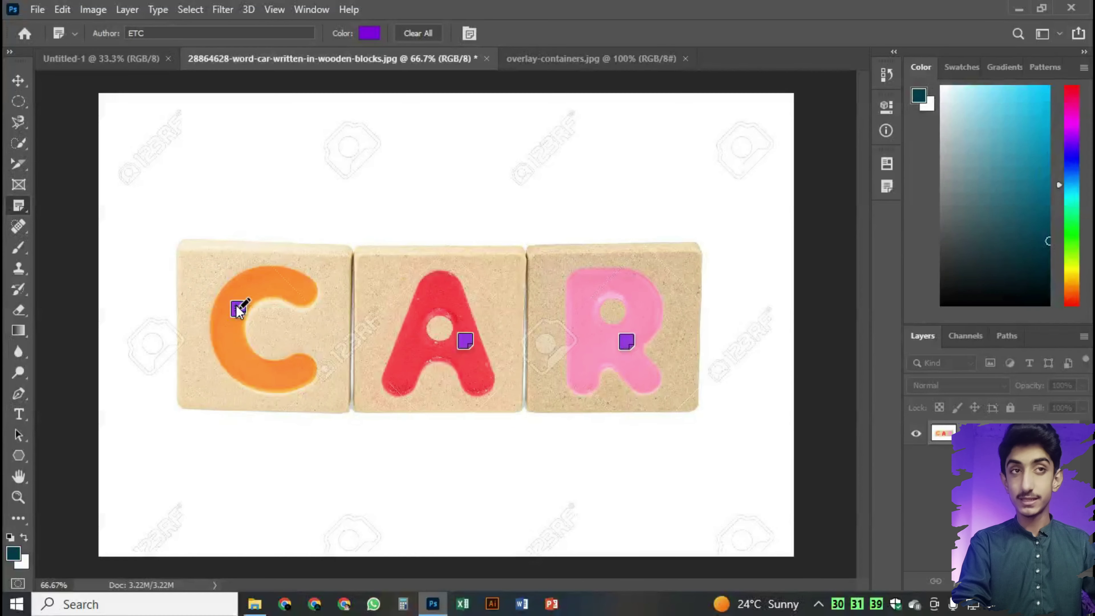
pyautogui.click(239, 308)
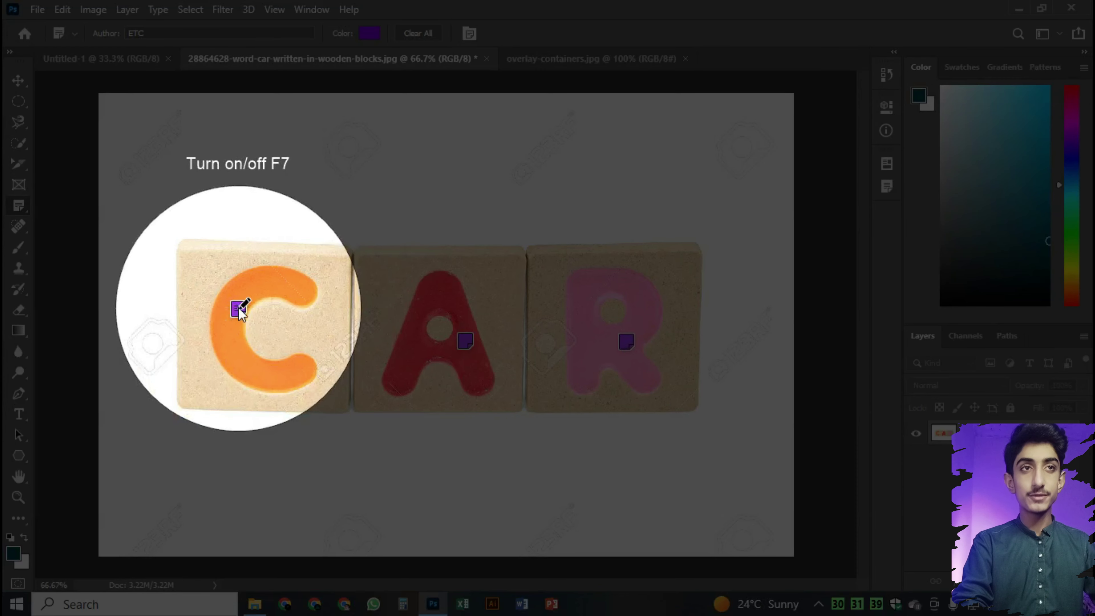
pyautogui.moveTo(239, 311)
pyautogui.mouseDown()
pyautogui.moveTo(279, 285)
pyautogui.moveTo(231, 328)
pyautogui.mouseUp()
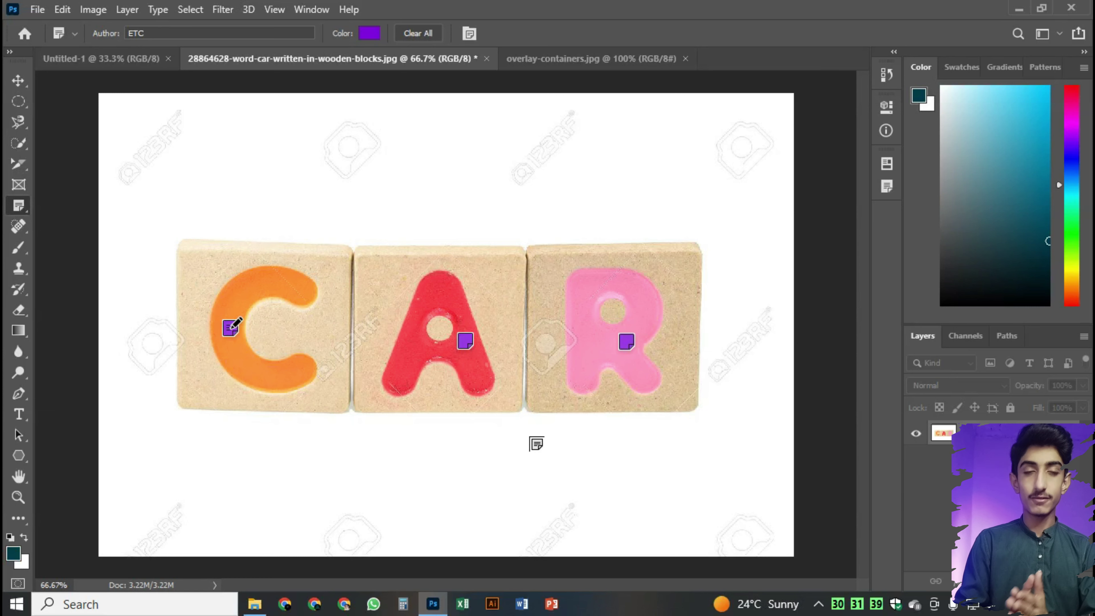
# - Switch to overlay-containers.jpg and, with the Count Tool, mark the orange container as 1
pyautogui.click(591, 58)
pyautogui.hotkey('shift', 'i')
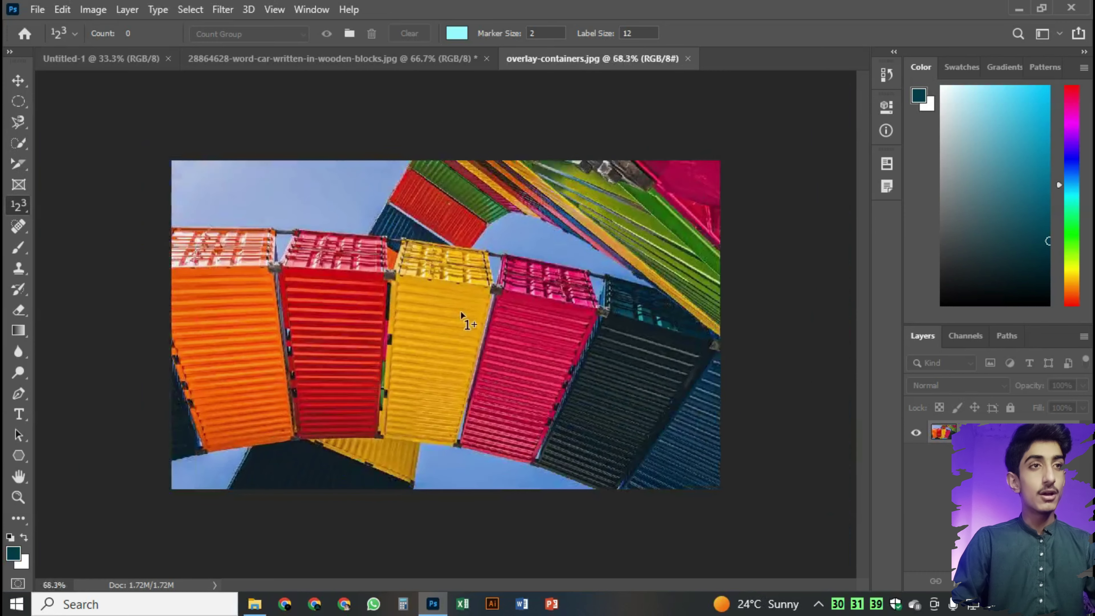
pyautogui.hotkey('ctrl', '0')
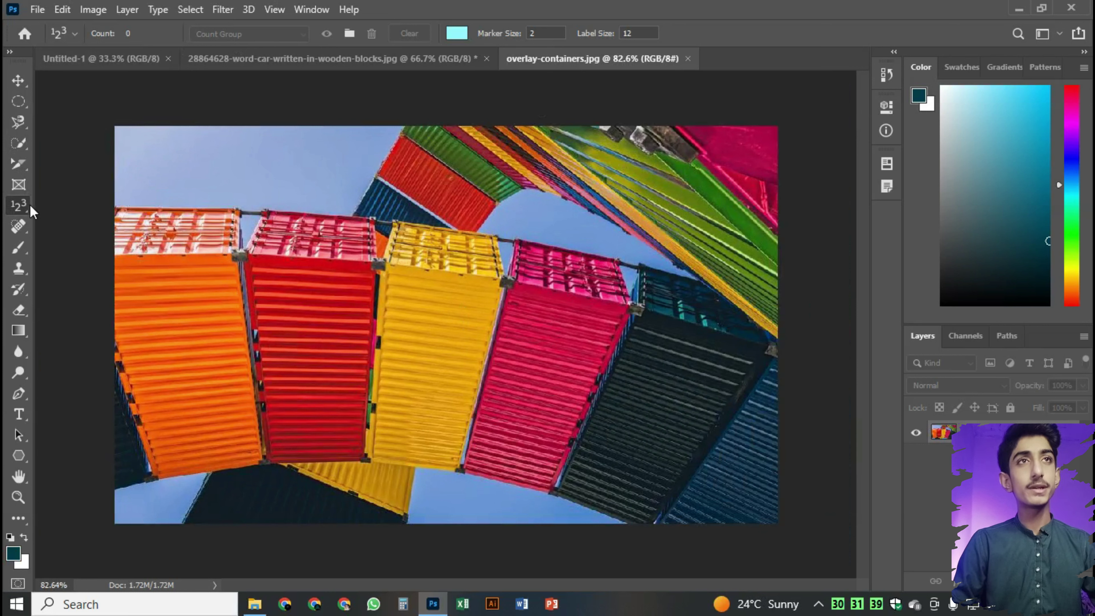
pyautogui.rightClick(18, 205)
pyautogui.click(75, 283)
pyautogui.click(177, 338)
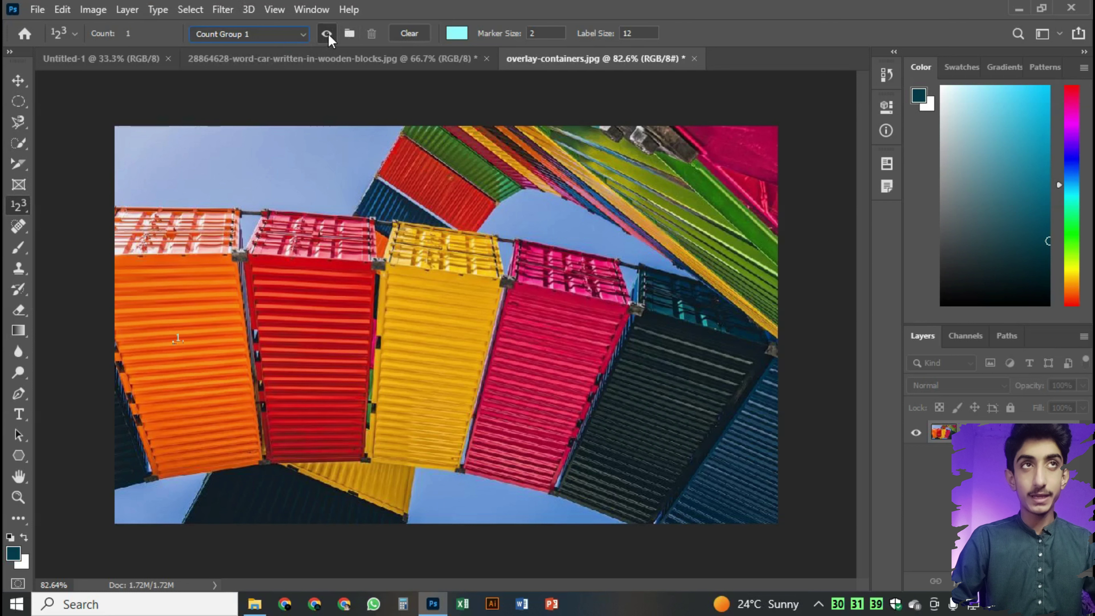
# - Redo the first mark, count the yellow and pink containers as 3 and 4, then clear and restore all marks
pyautogui.hotkey('ctrl', 'z')
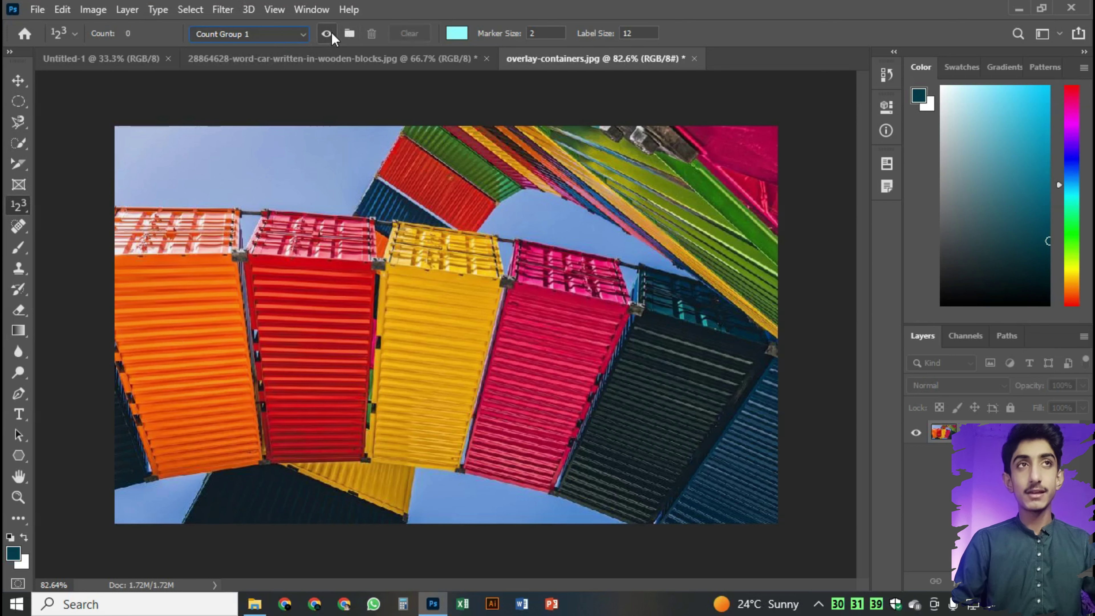
pyautogui.hotkey('ctrl', 'shift', 'z')
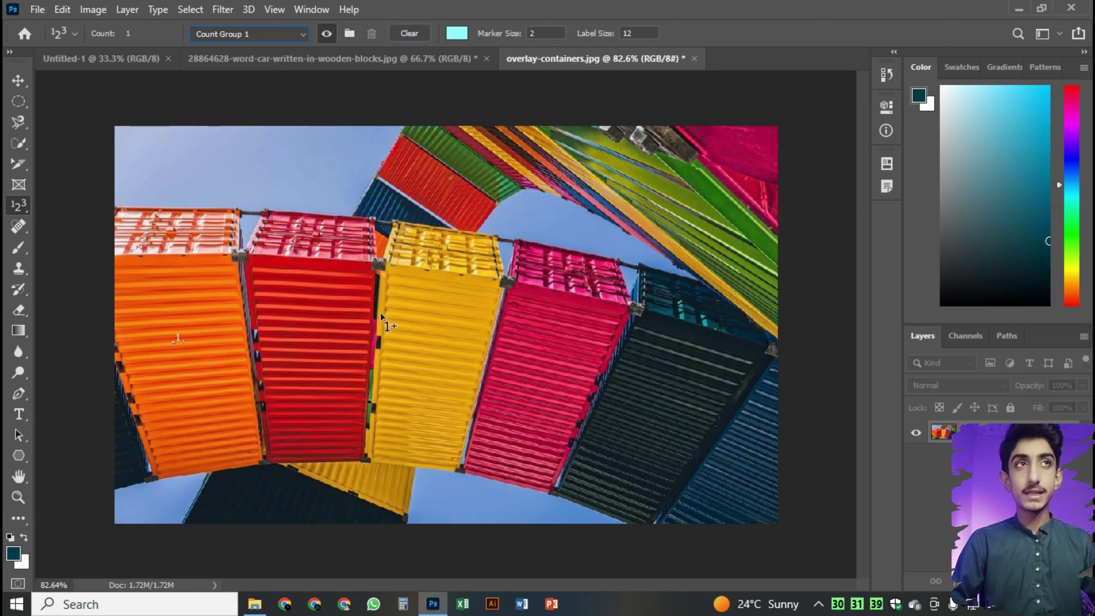
pyautogui.click(427, 347)
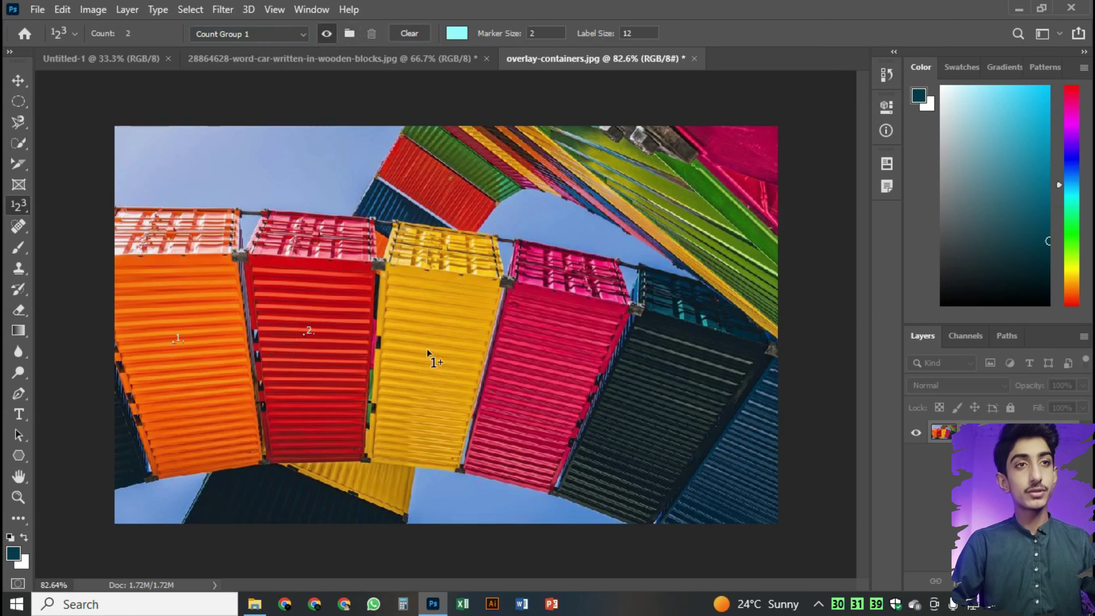
pyautogui.click(546, 373)
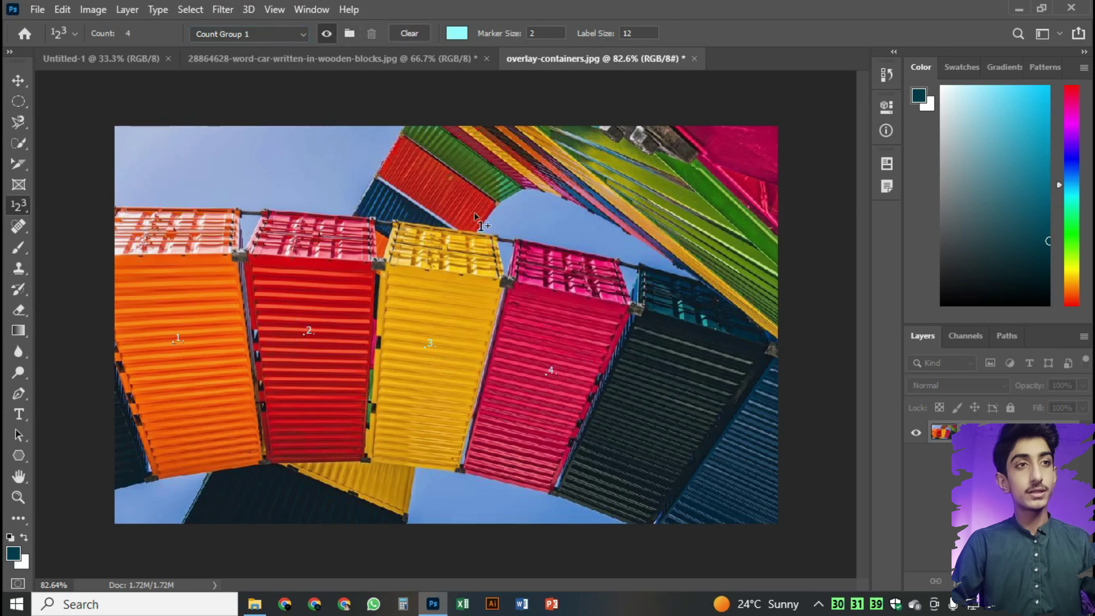
pyautogui.click(415, 34)
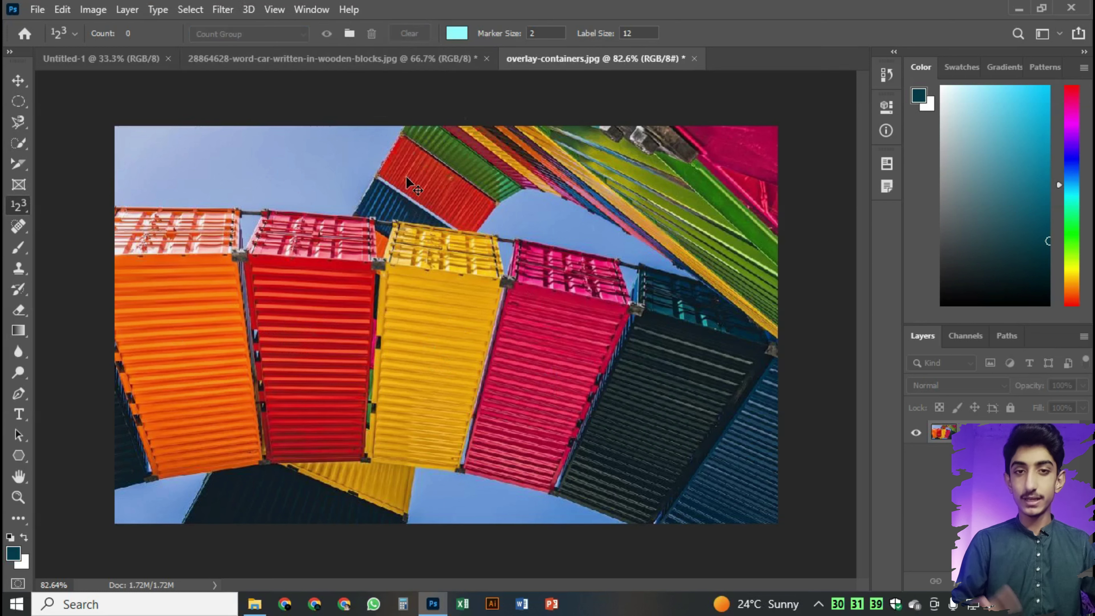
pyautogui.hotkey('ctrl', 'z')
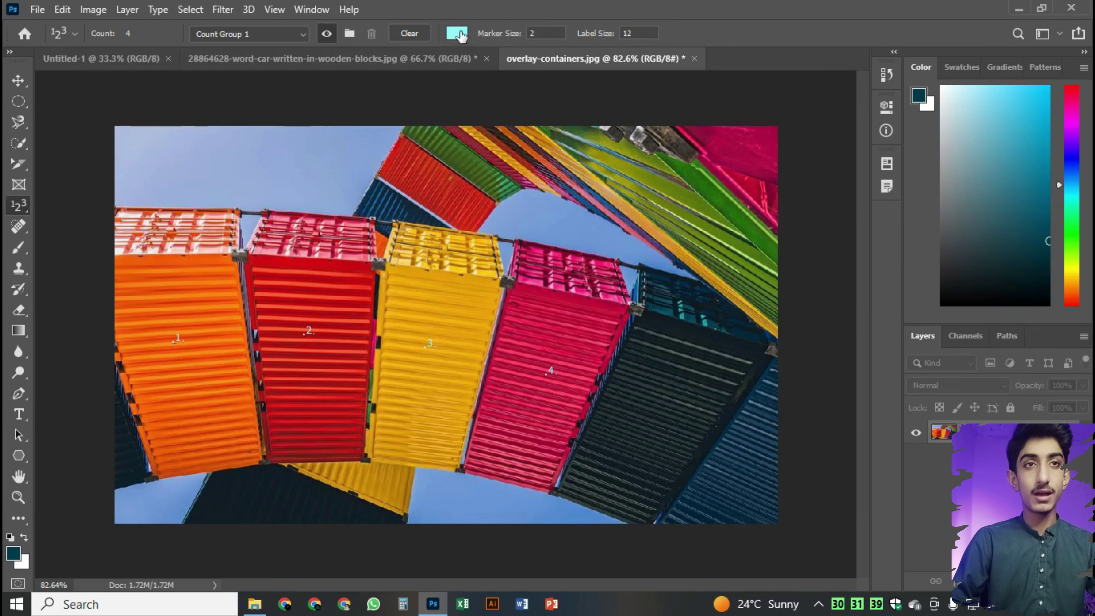
# - Change the count marker colour to bright yellow
pyautogui.click(460, 36)
pyautogui.moveTo(537, 207)
pyautogui.mouseDown()
pyautogui.moveTo(535, 253)
pyautogui.moveTo(556, 293)
pyautogui.mouseUp()
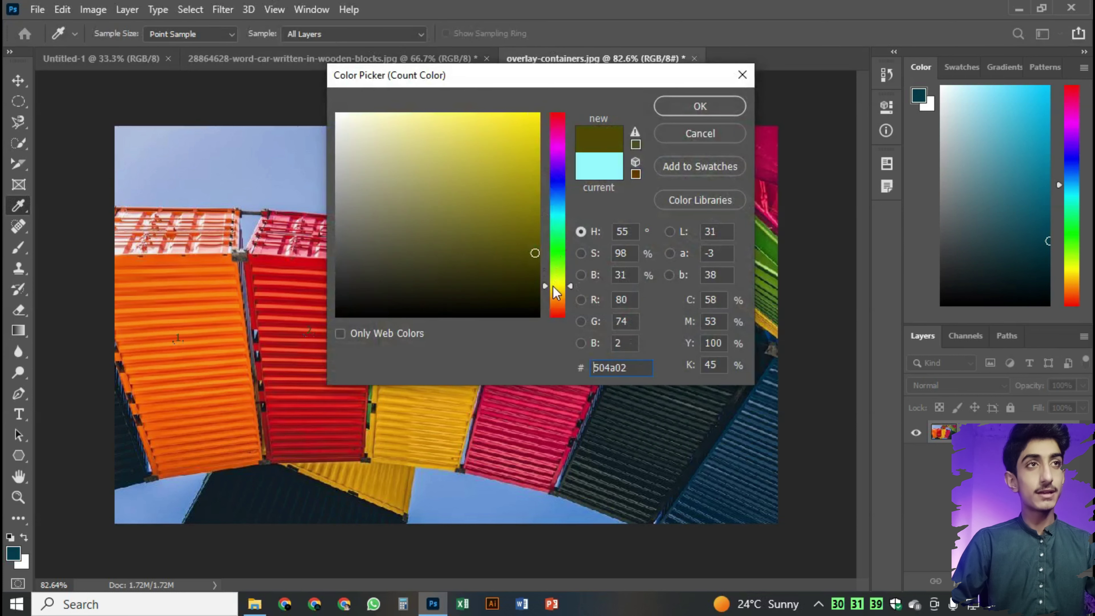
pyautogui.moveTo(531, 245); pyautogui.dragTo(530, 112)
pyautogui.click(699, 106)
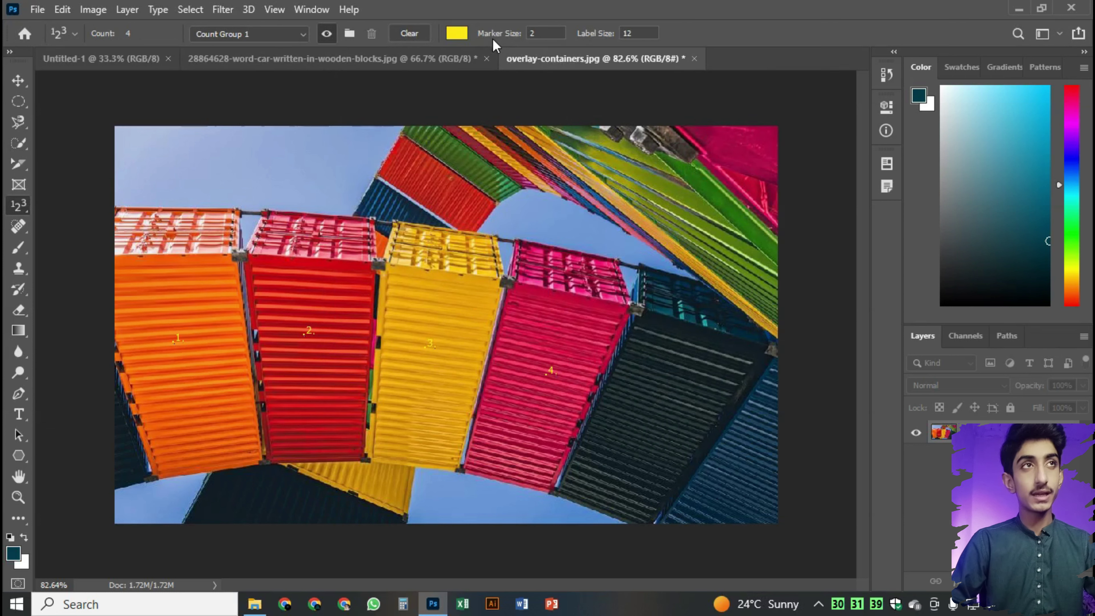
# - Zoom in on the red container and select the Marker Size field
pyautogui.scroll(2, 215, 363)
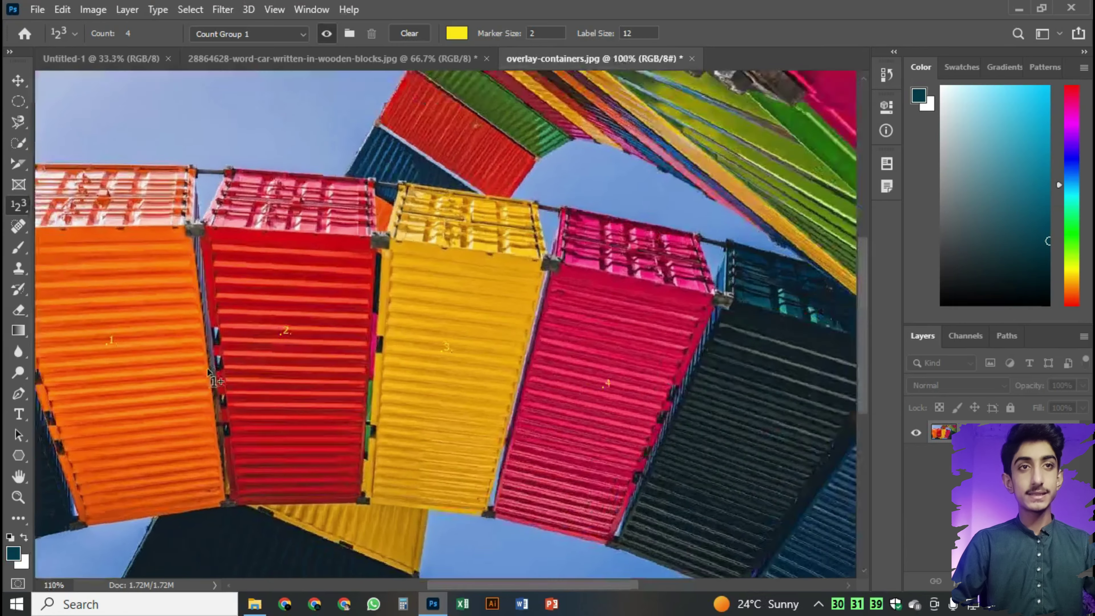
pyautogui.scroll(2, 187, 362)
pyautogui.scroll(2, 188, 362)
pyautogui.moveTo(397, 280); pyautogui.dragTo(367, 299)
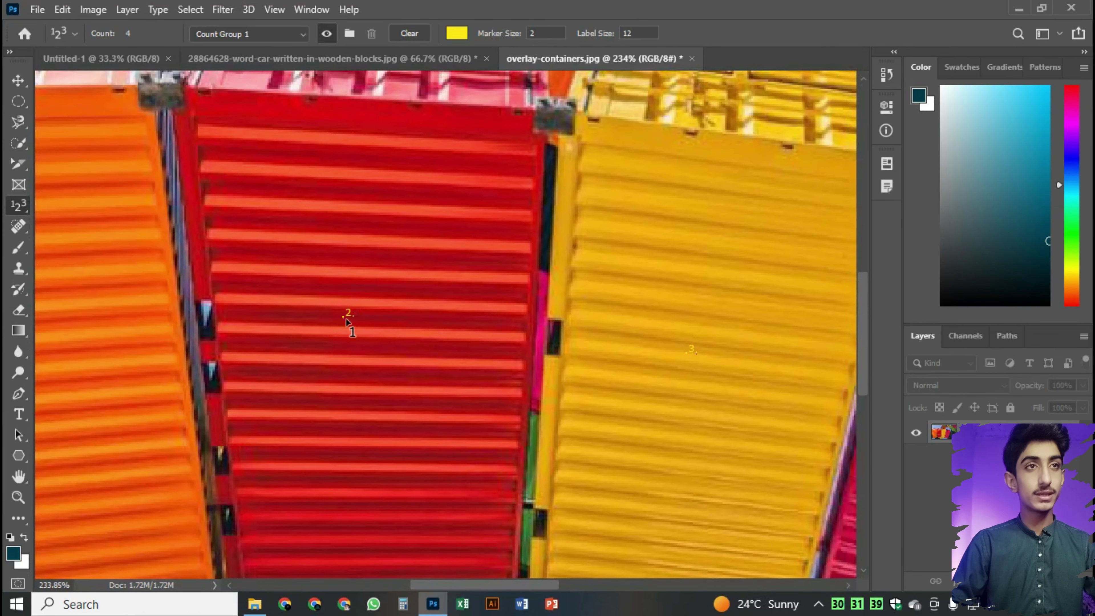
pyautogui.click(542, 34)
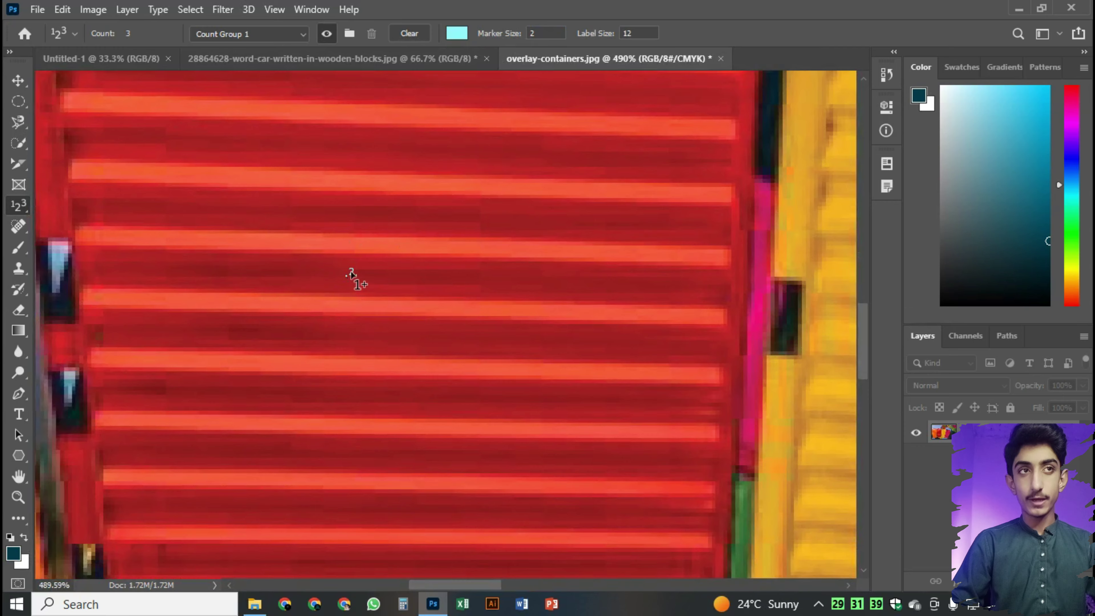
pyautogui.click(540, 35)
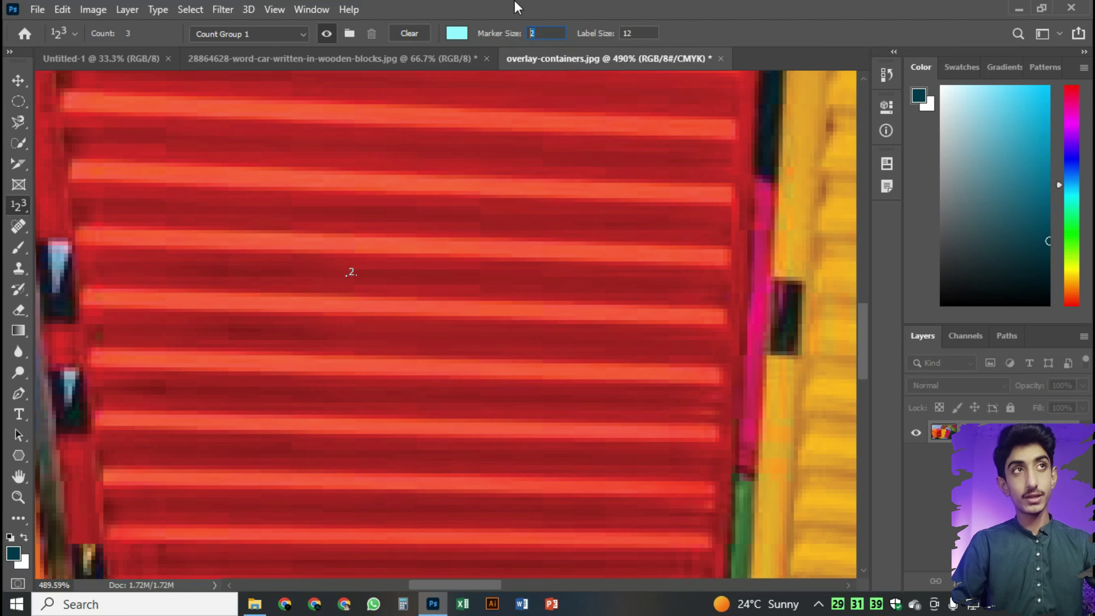
pyautogui.write('10')
# - Set the count Marker Size to 5
pyautogui.press('Return')
pyautogui.scroll(-5, 158, 365)
pyautogui.click(544, 33)
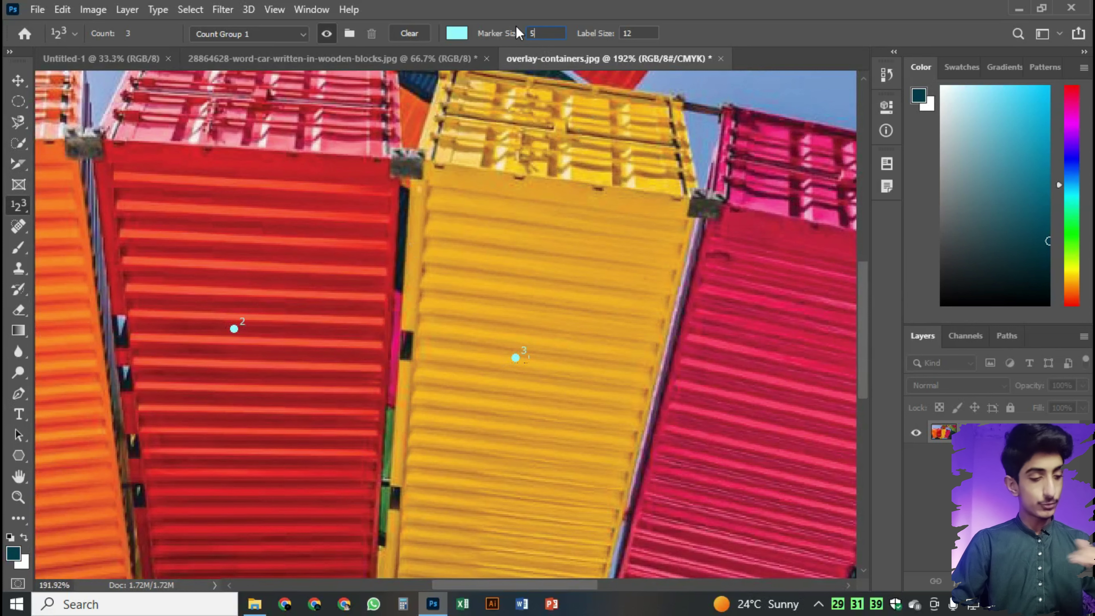
pyautogui.write('5')
pyautogui.scroll(-2, 233, 318)
pyautogui.scroll(-2, 233, 318)
pyautogui.scroll(-3, 251, 309)
# - Set the count Label Size to 45, then reduce it to 19
pyautogui.click(638, 34)
pyautogui.write('45')
pyautogui.press('Return')
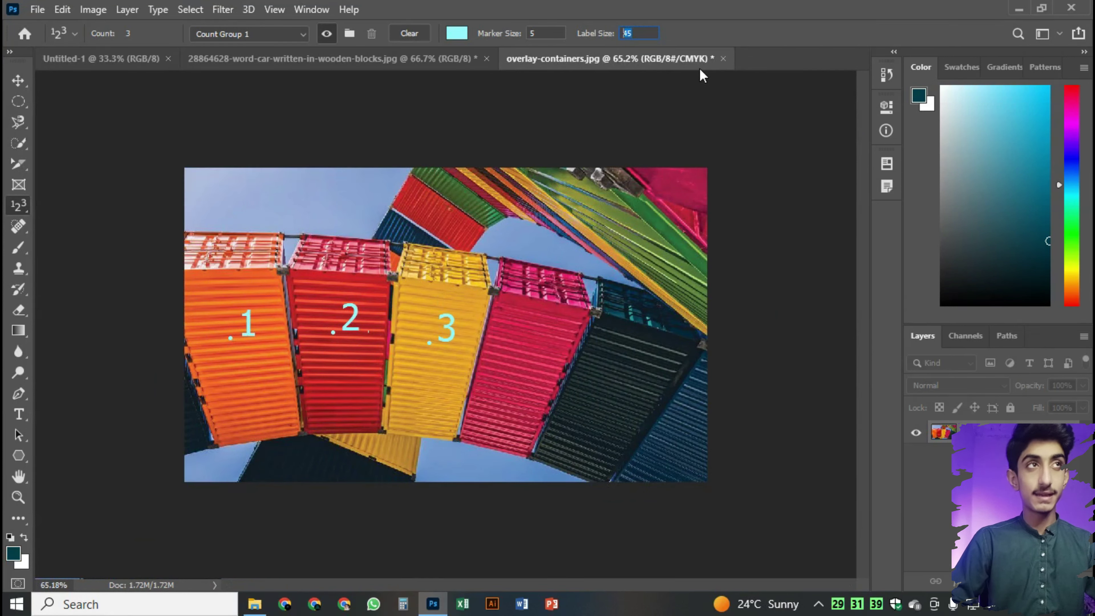
pyautogui.write('19')
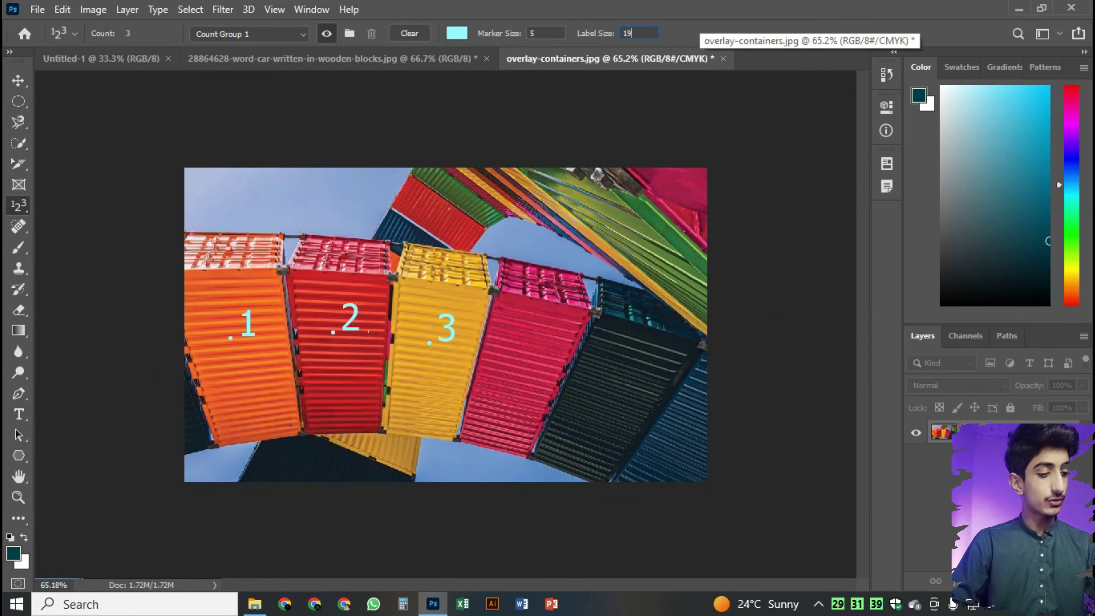
pyautogui.press('Return')
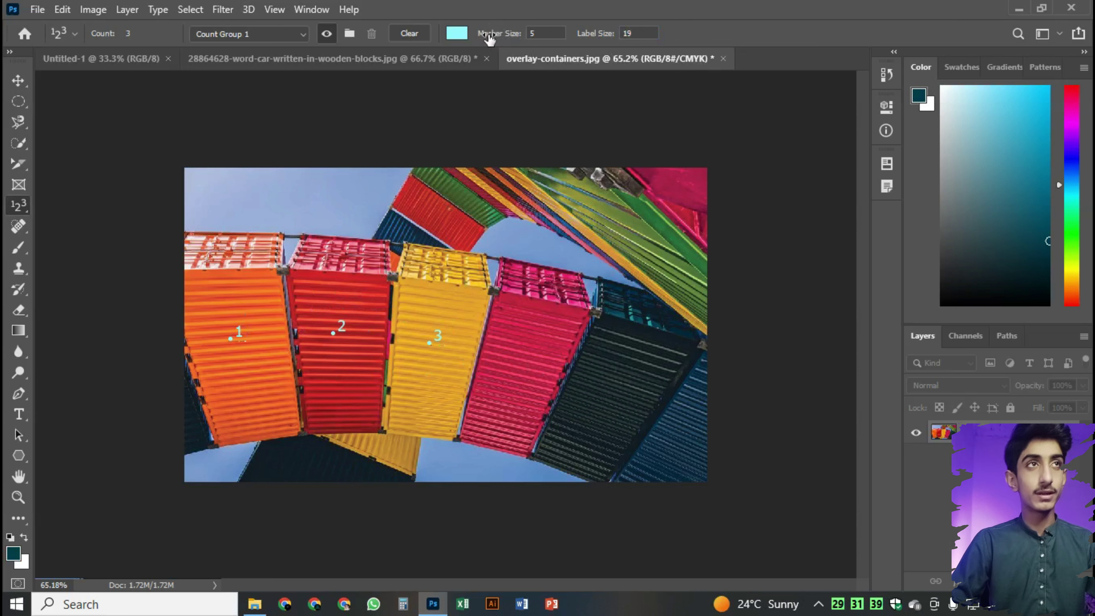
# - Scrub Marker Size to 6 and Label Size up to 29
pyautogui.moveTo(489, 38); pyautogui.dragTo(560, 37)
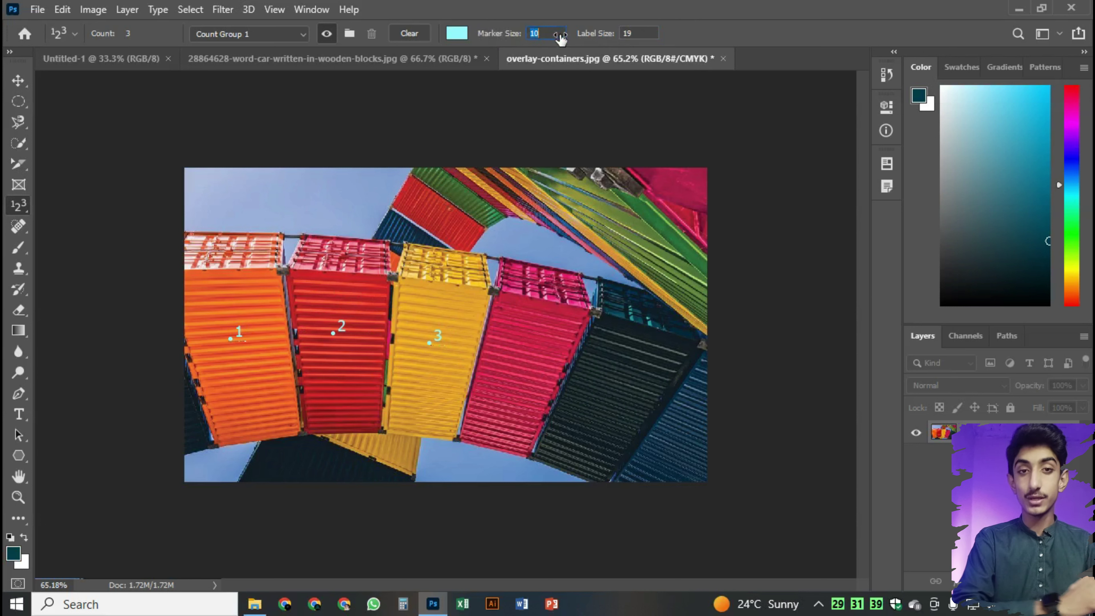
pyautogui.moveTo(561, 38); pyautogui.dragTo(438, 38)
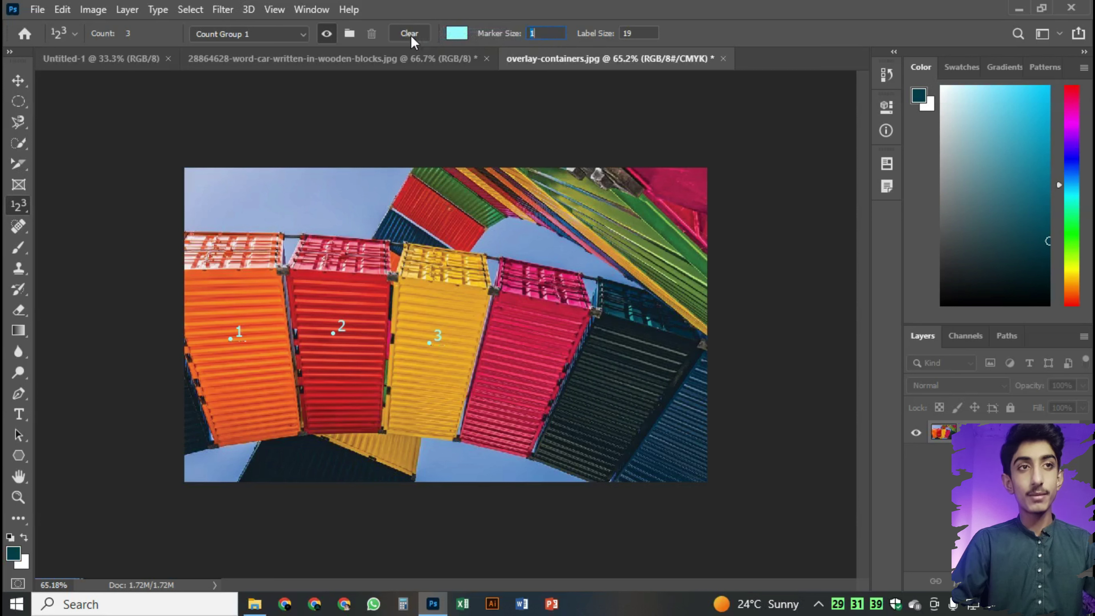
pyautogui.moveTo(485, 38); pyautogui.dragTo(498, 38)
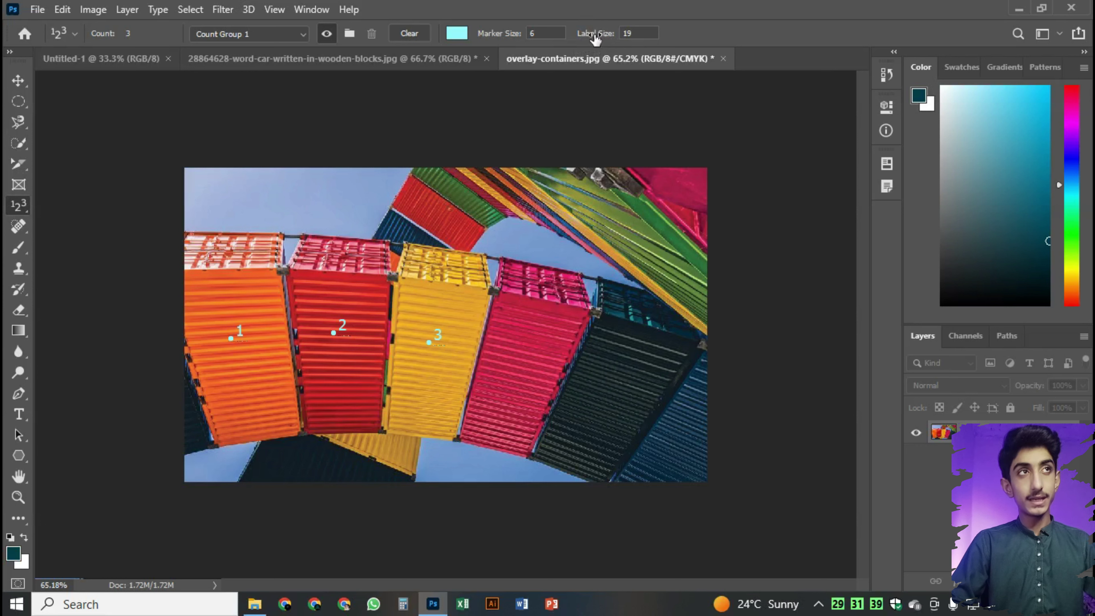
pyautogui.moveTo(595, 38)
pyautogui.mouseDown()
pyautogui.moveTo(647, 38)
pyautogui.moveTo(571, 41)
pyautogui.mouseUp()
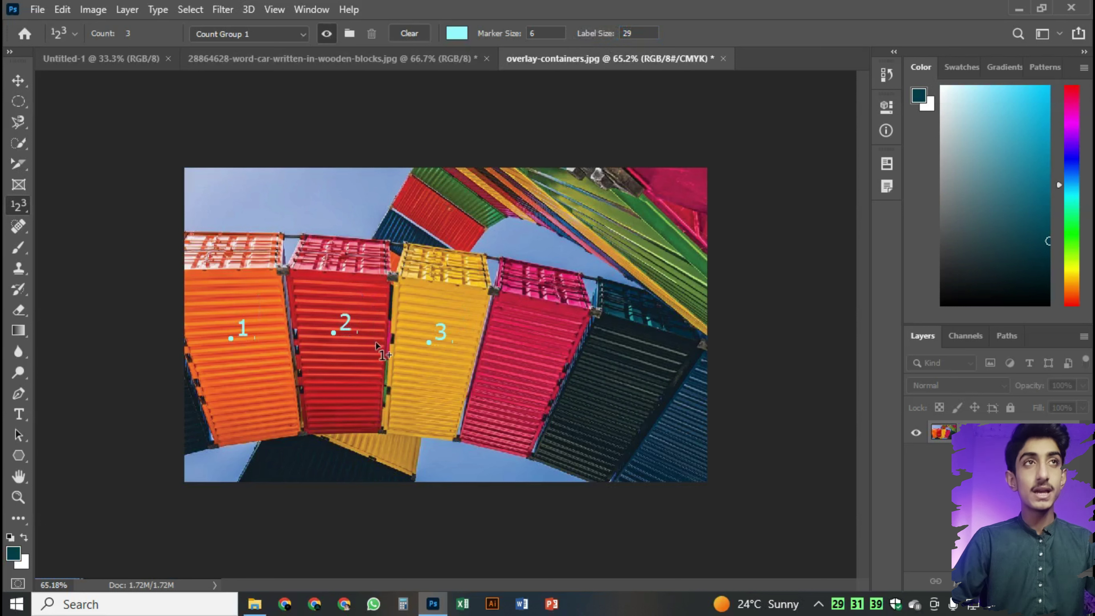
# - Clear all existing count markers and reselect the Count Tool
pyautogui.click(372, 33)
pyautogui.rightClick(18, 205)
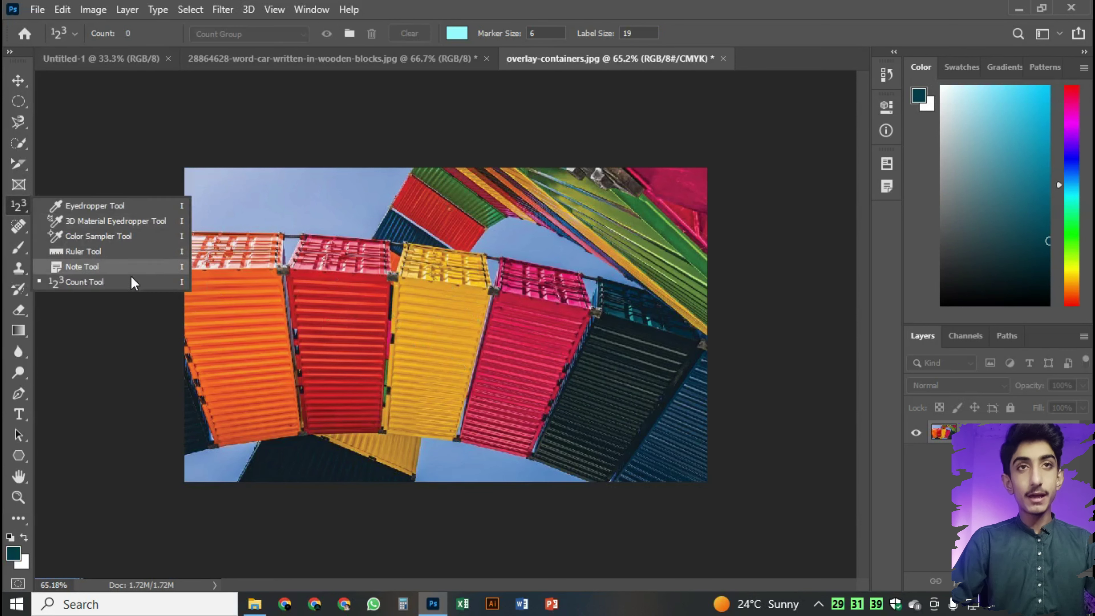
pyautogui.click(85, 282)
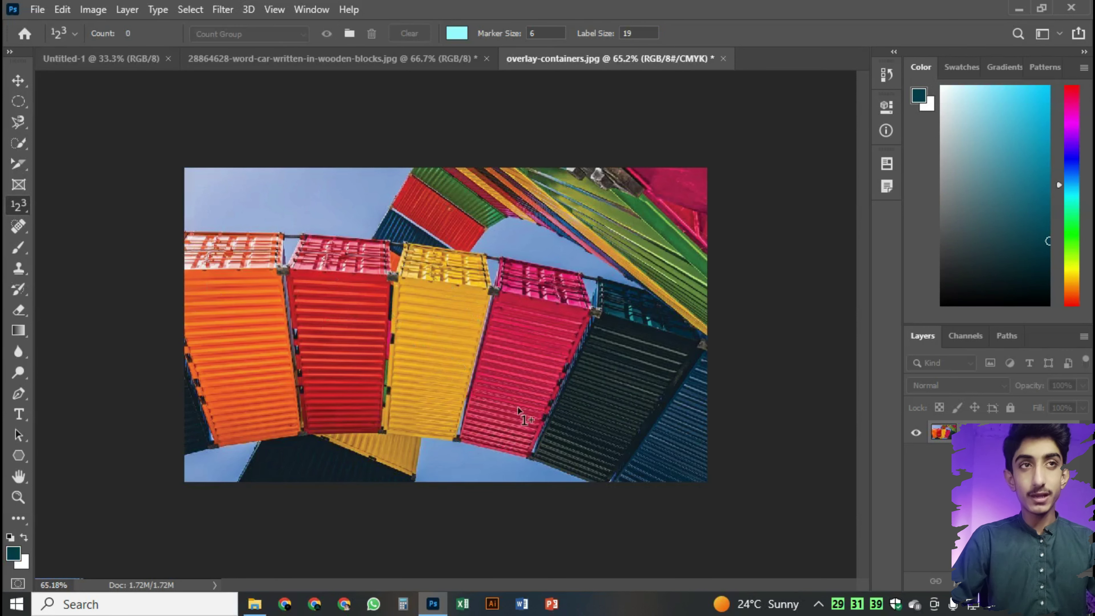
# - Make the count colour red and number the yellow container and upper-right arc 1 and 2
pyautogui.click(457, 33)
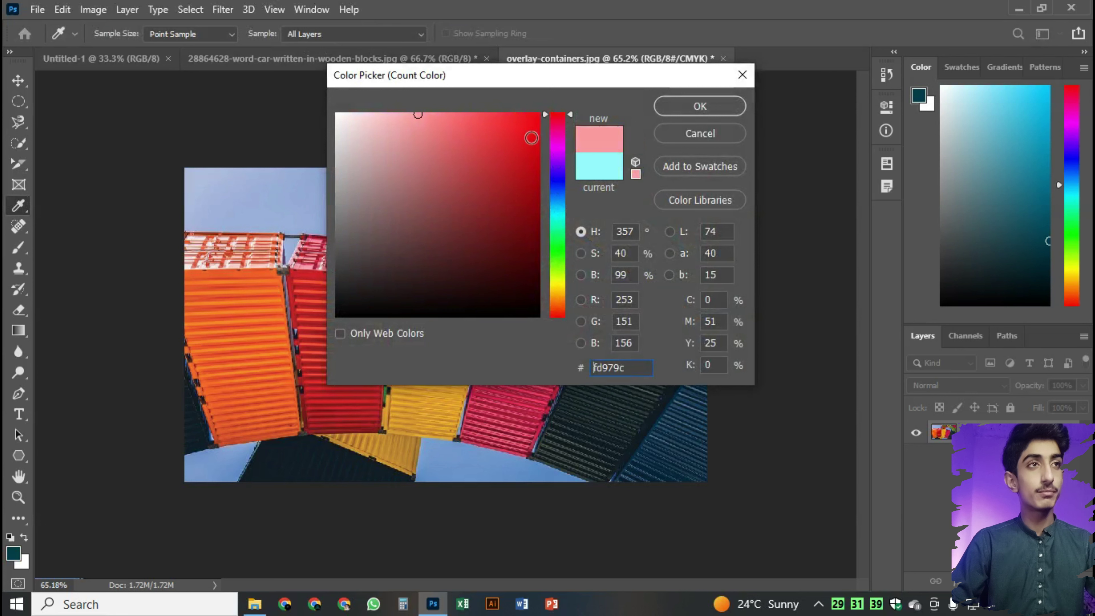
pyautogui.click(531, 136)
pyautogui.click(699, 105)
pyautogui.click(434, 343)
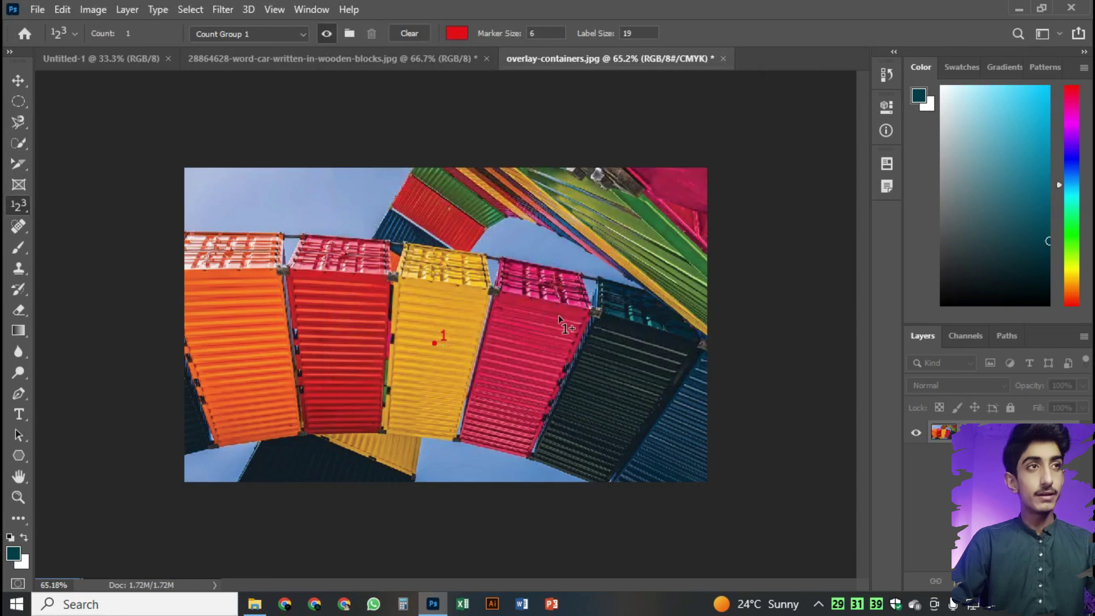
pyautogui.click(610, 250)
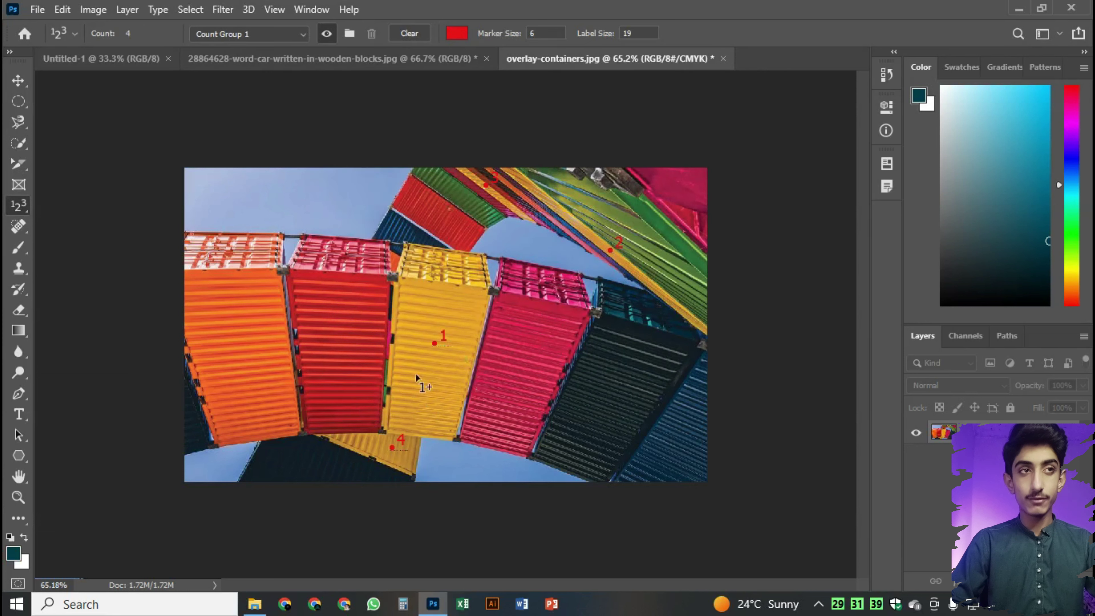
# - Rename the current count group to 'Group 1'
pyautogui.click(281, 34)
pyautogui.click(234, 71)
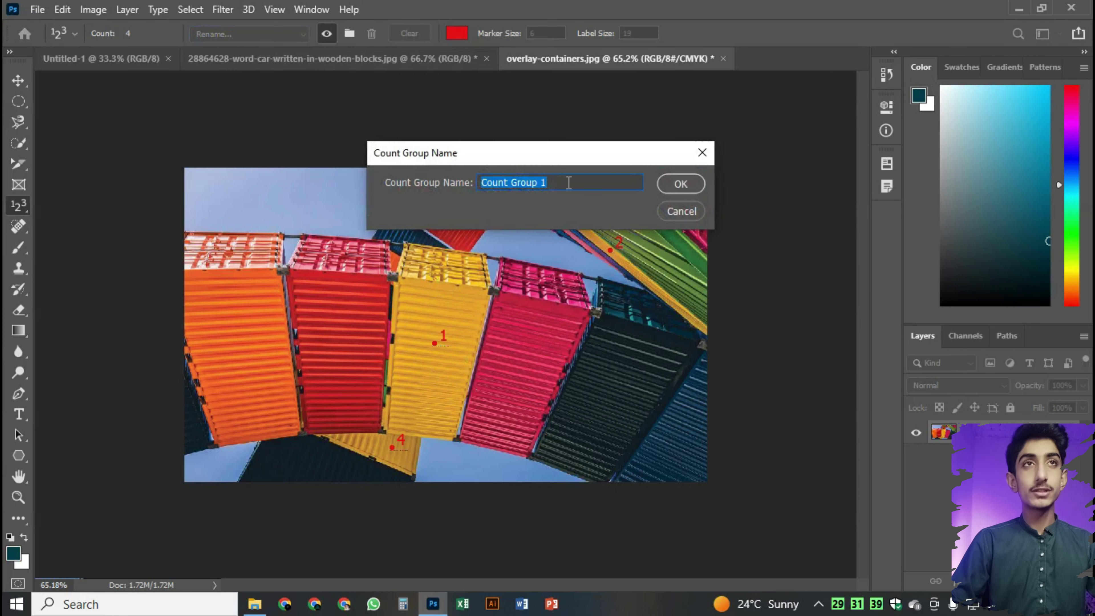
pyautogui.doubleClick(495, 182)
pyautogui.press('BackSpace')
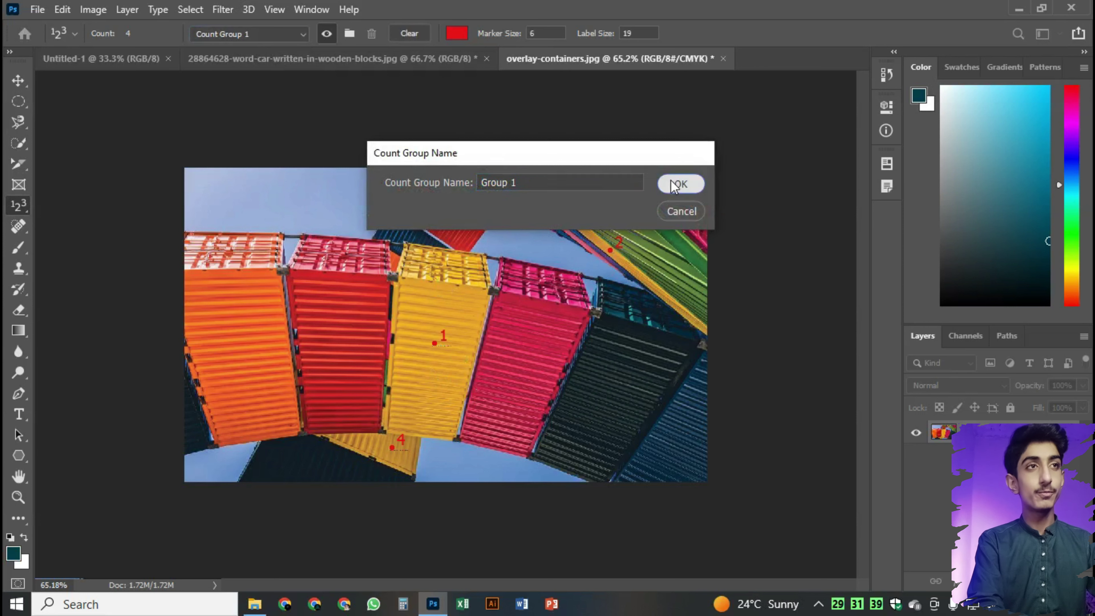
pyautogui.click(674, 186)
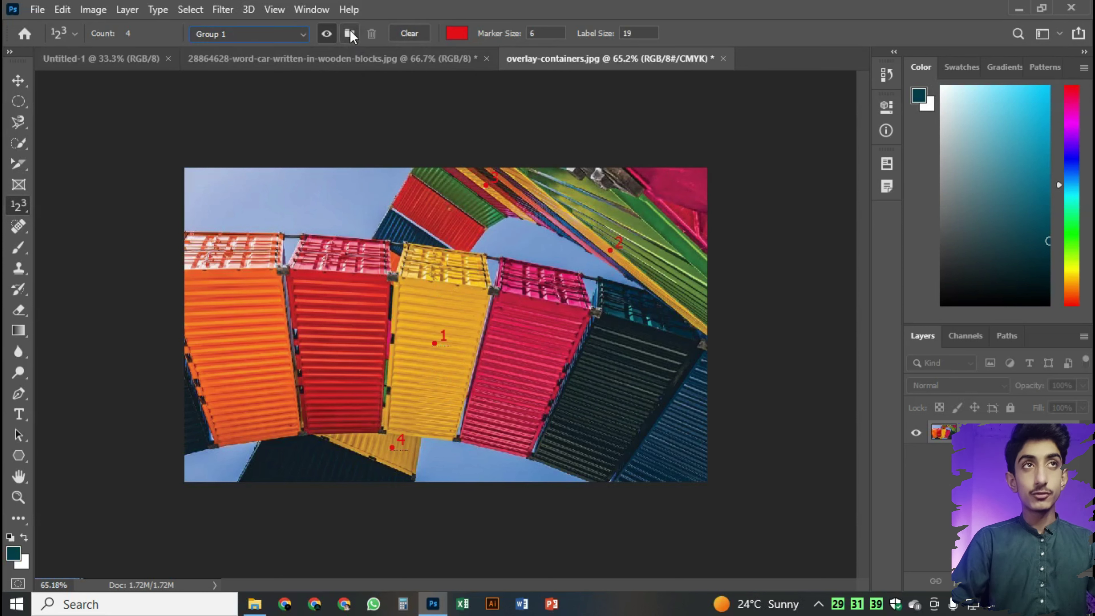
# - Create a new count group named 'Group 2' with blue markers
pyautogui.click(350, 34)
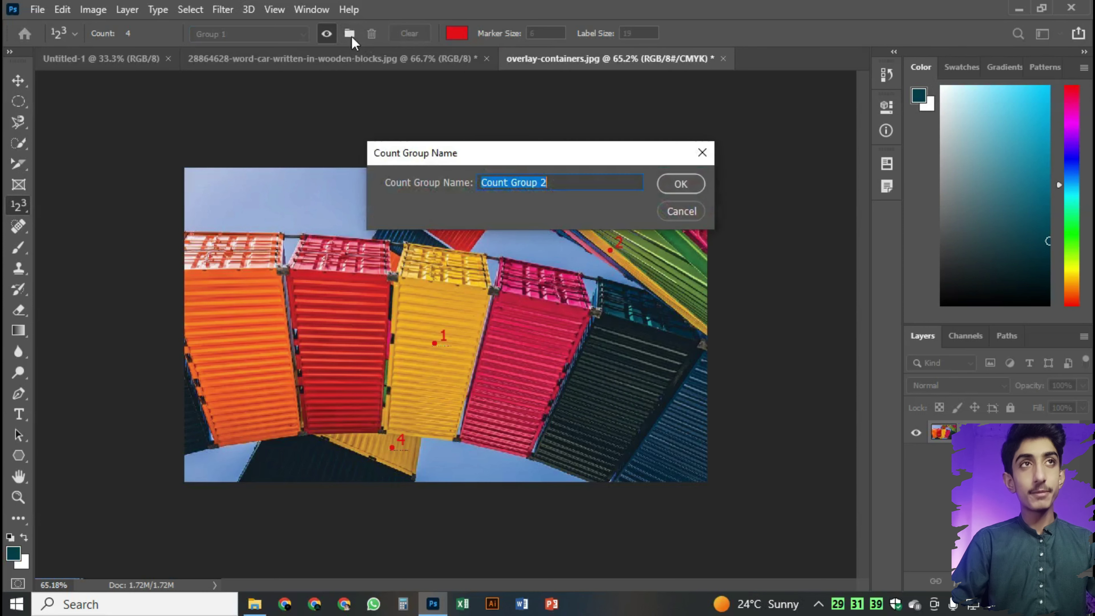
pyautogui.click(523, 183)
pyautogui.doubleClick(496, 183)
pyautogui.press('BackSpace')
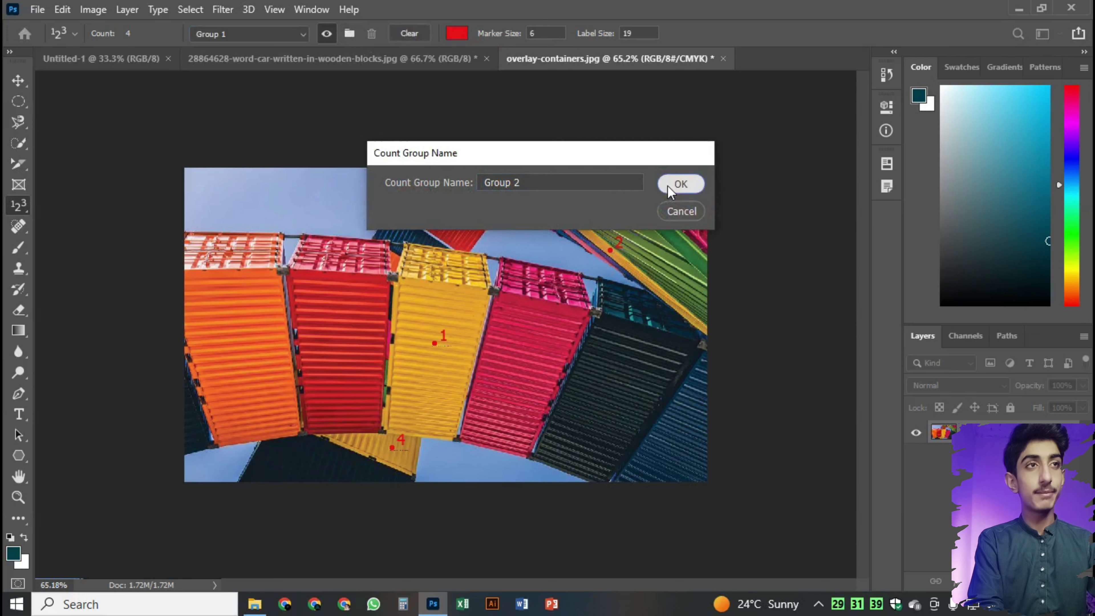
pyautogui.click(670, 186)
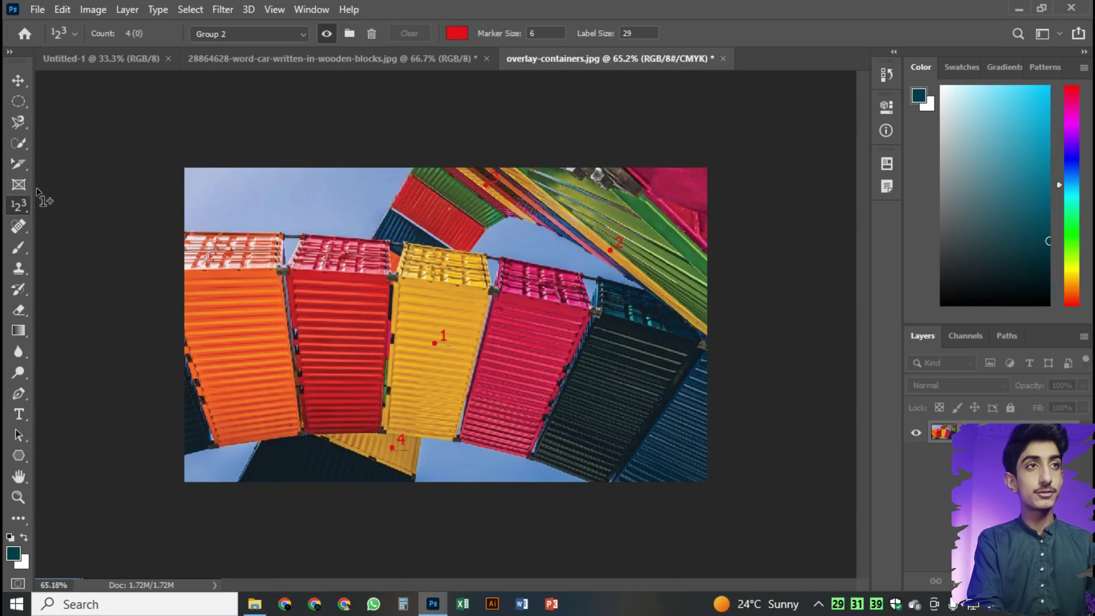
pyautogui.click(452, 34)
pyautogui.click(561, 202)
pyautogui.click(700, 106)
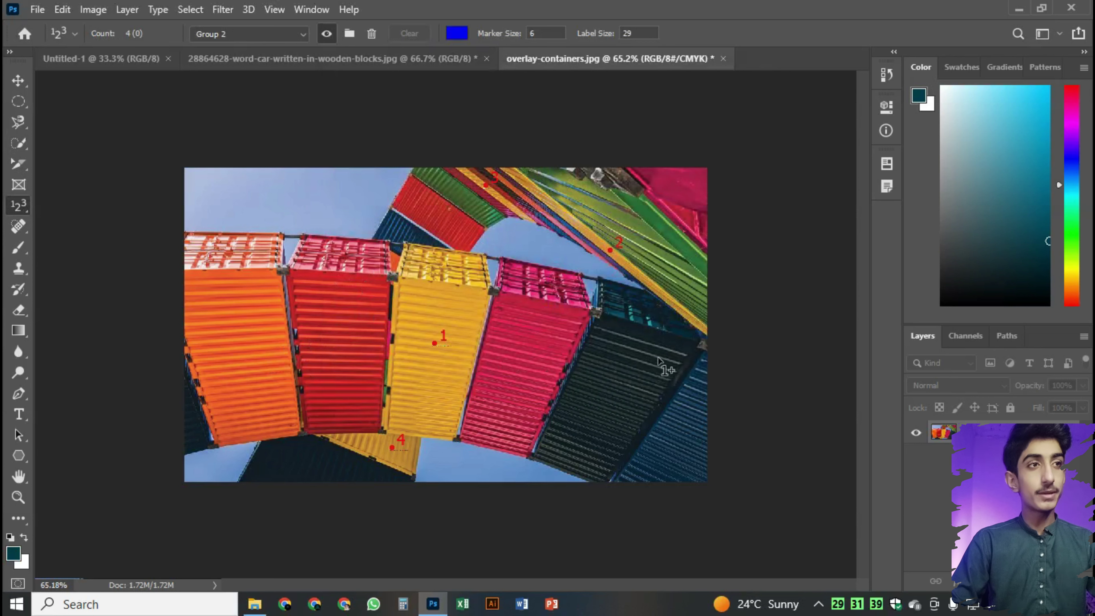
# - Mark the top red container as blue 1 and the green upper-right container as 2
pyautogui.click(454, 191)
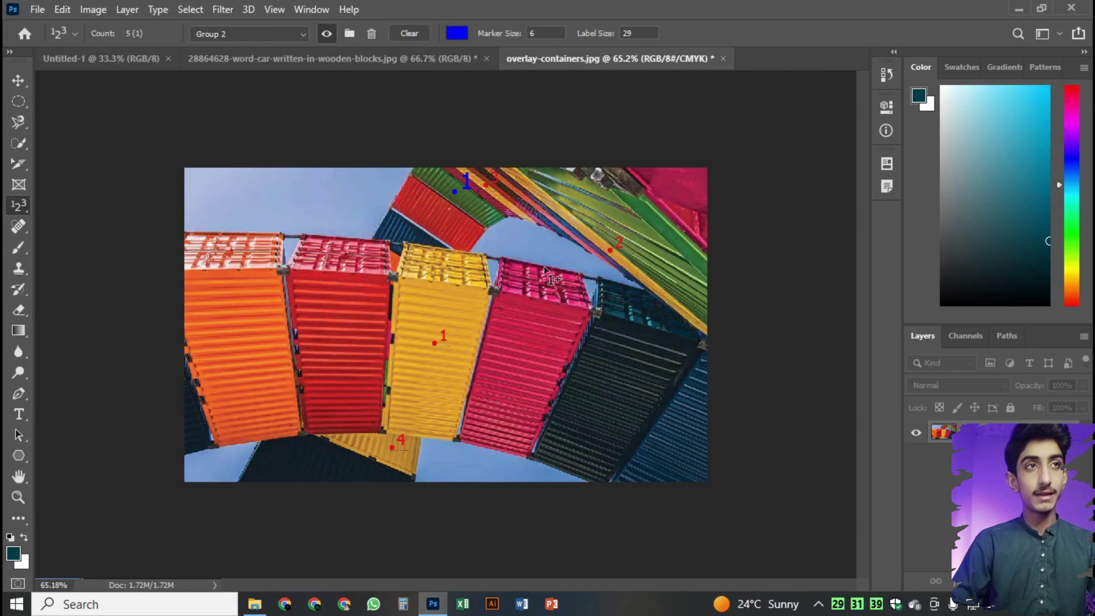
pyautogui.click(662, 228)
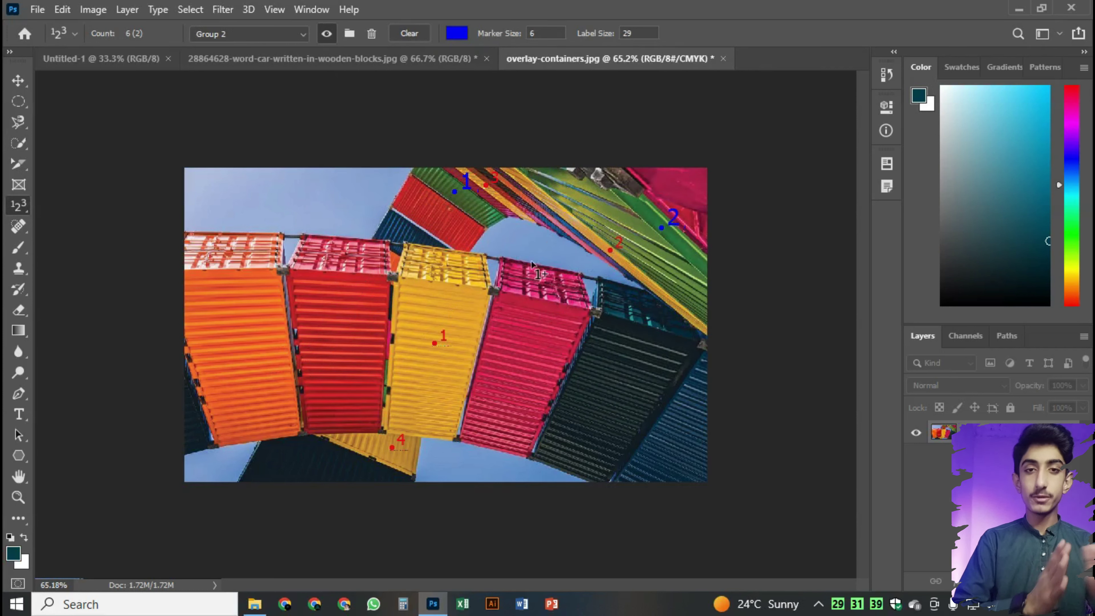
pyautogui.scroll(2, 444, 325)
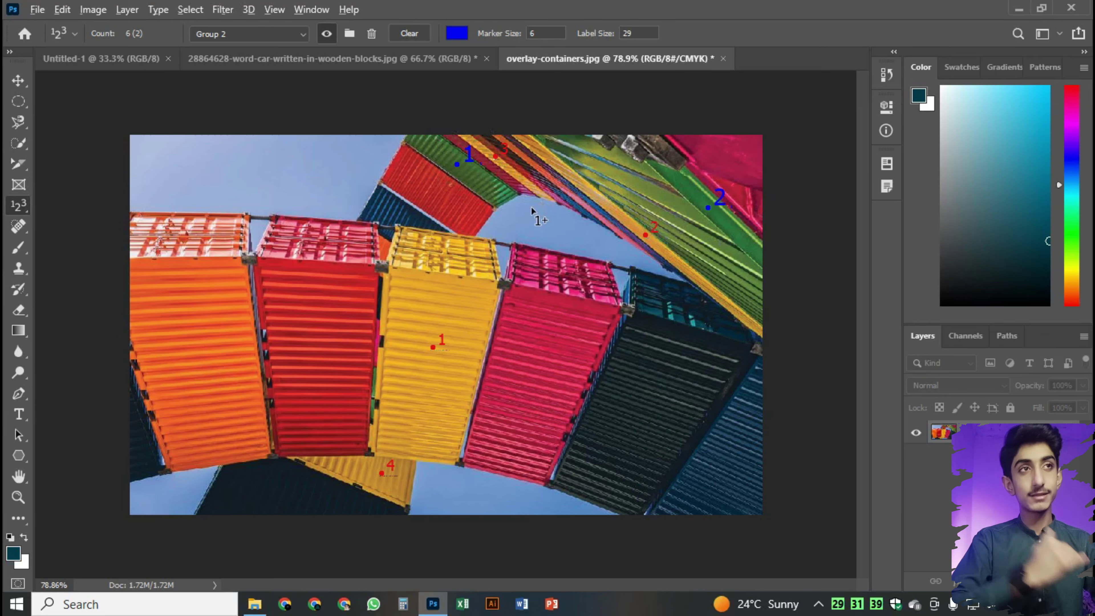
pyautogui.scroll(-2, 535, 214)
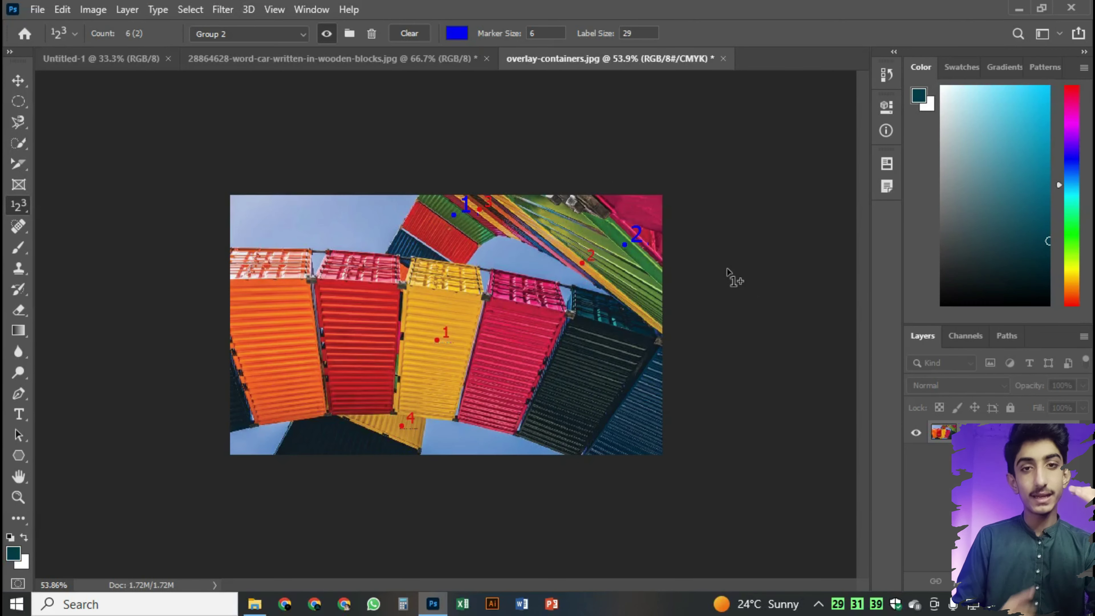
pyautogui.rightClick(18, 205)
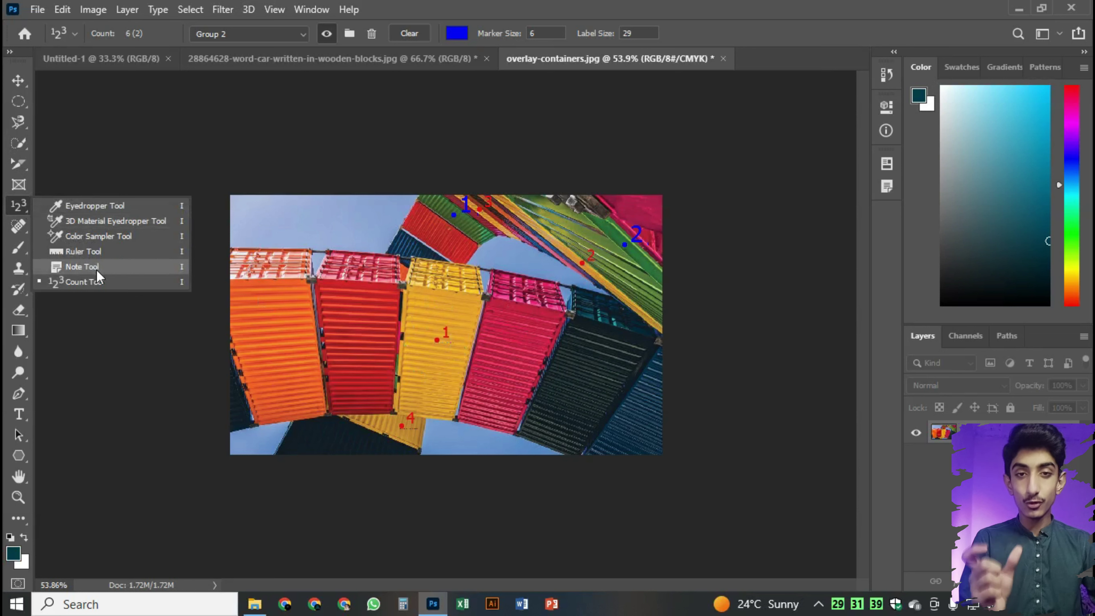